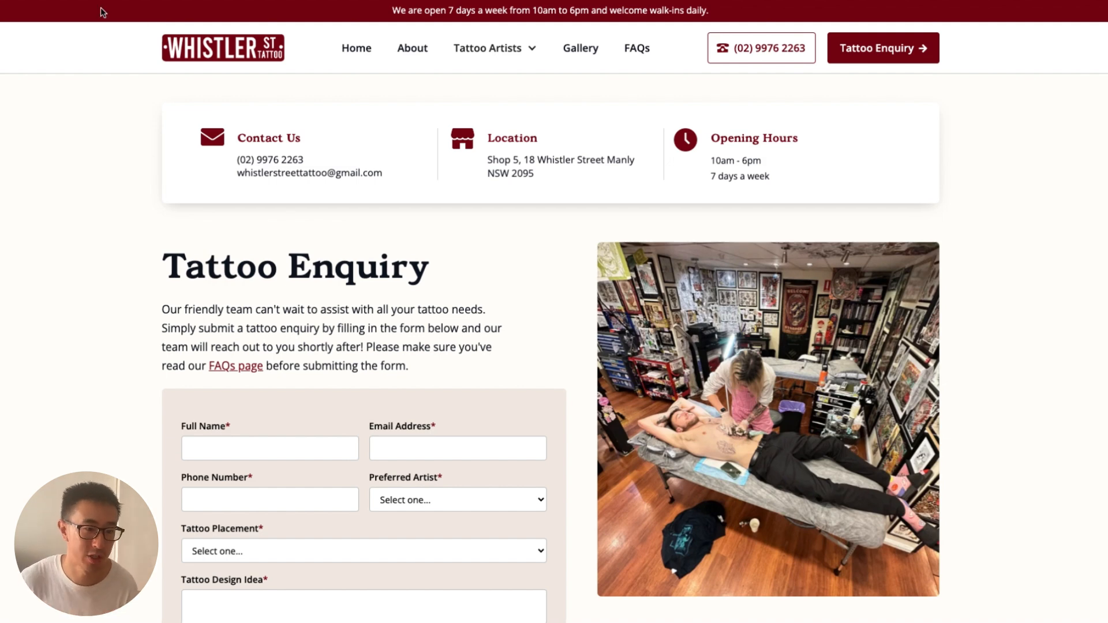
Tick Wednesday and Sunday as the preferred days in the tattoo enquiry form
{"action": "scroll", "coordinate": [304, 357], "scroll_direction": "down", "scroll_amount": 2}
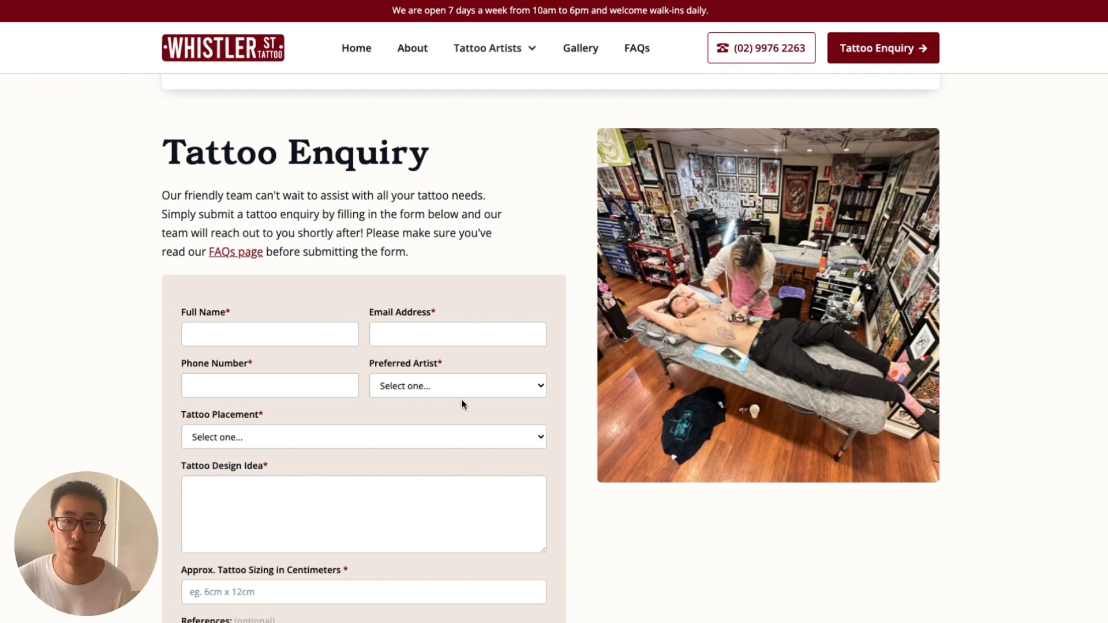
{"action": "scroll", "coordinate": [461, 400], "scroll_direction": "down", "scroll_amount": 5}
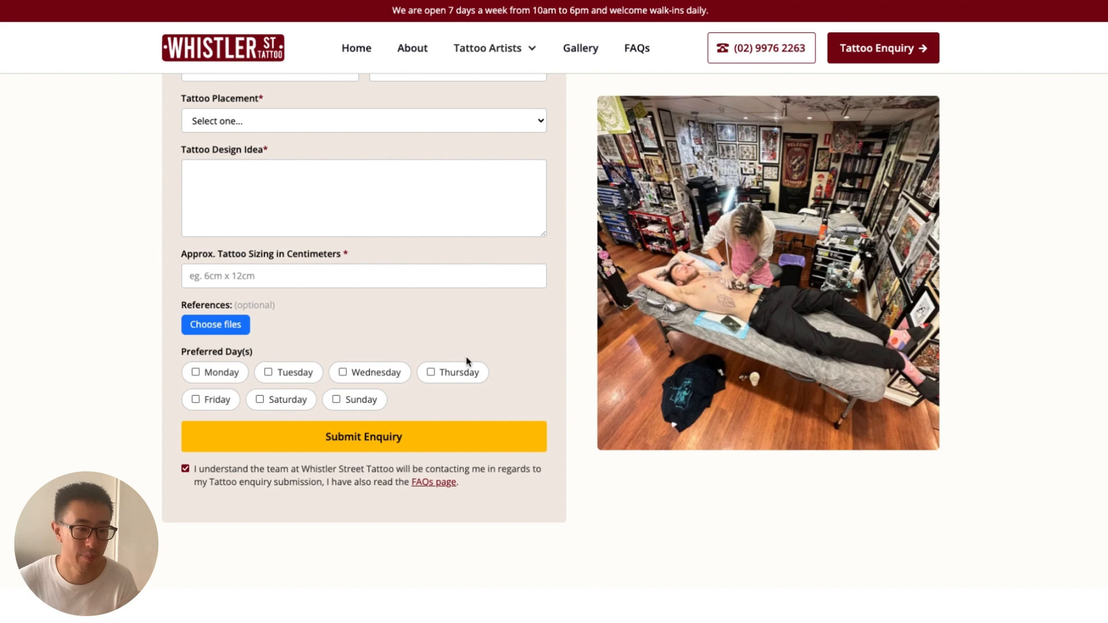
{"action": "left_click", "coordinate": [375, 381]}
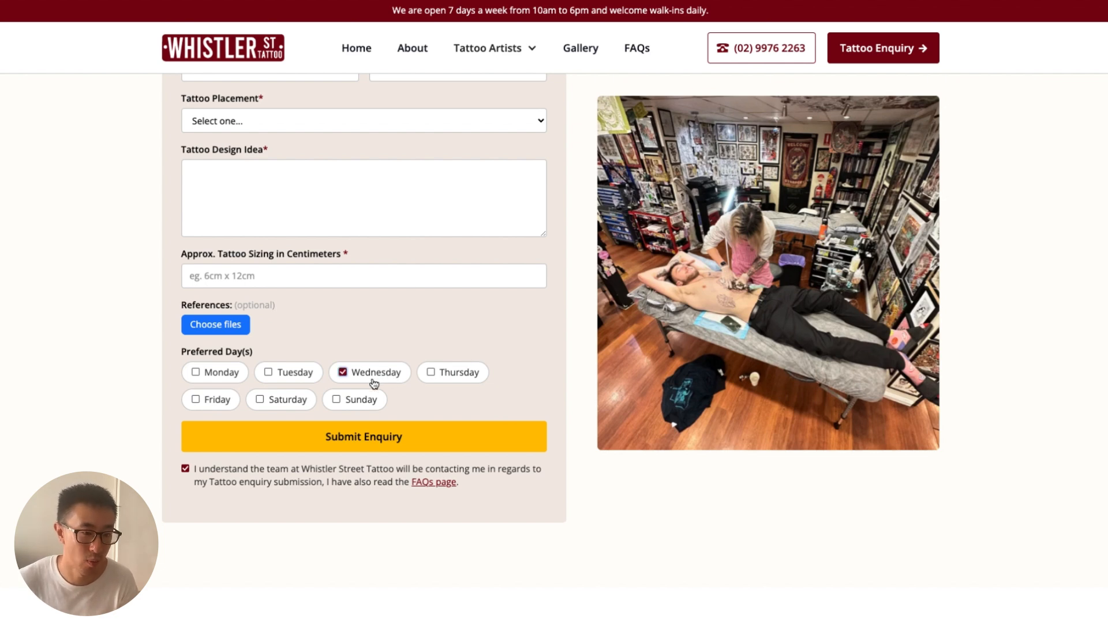
{"action": "left_click", "coordinate": [363, 402]}
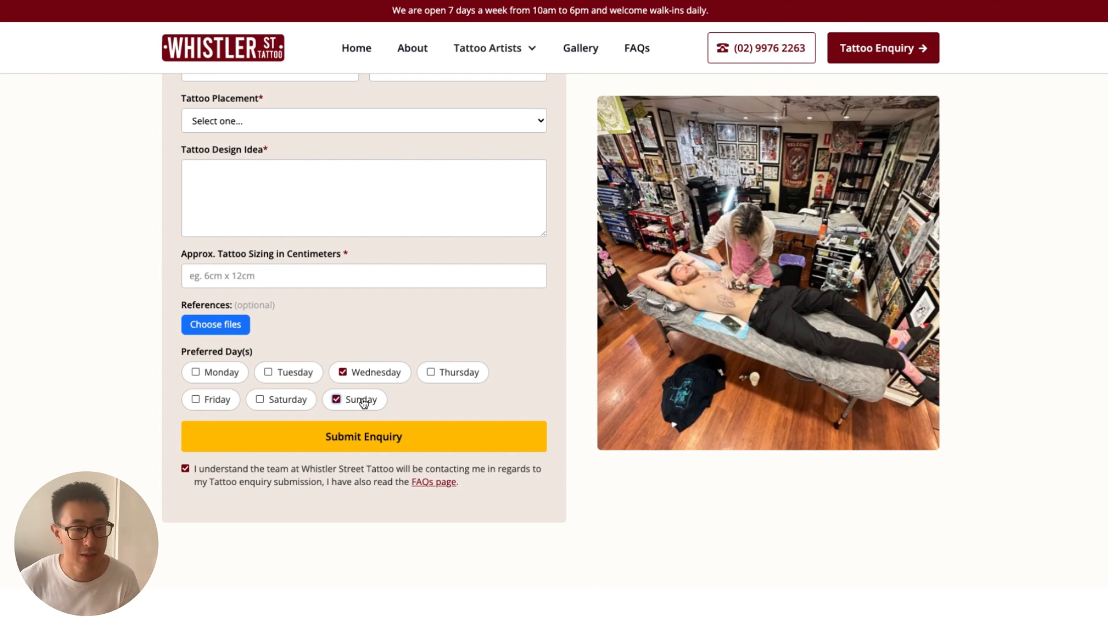
{"action": "left_click", "coordinate": [364, 403]}
{"action": "double_click", "coordinate": [361, 375]}
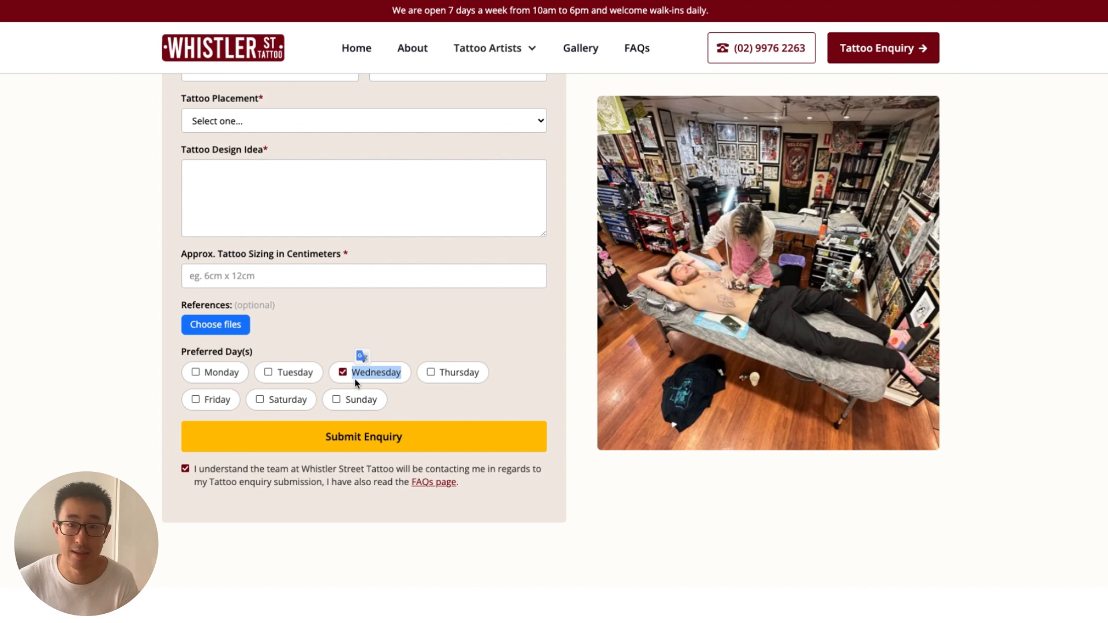
{"action": "left_click", "coordinate": [353, 401]}
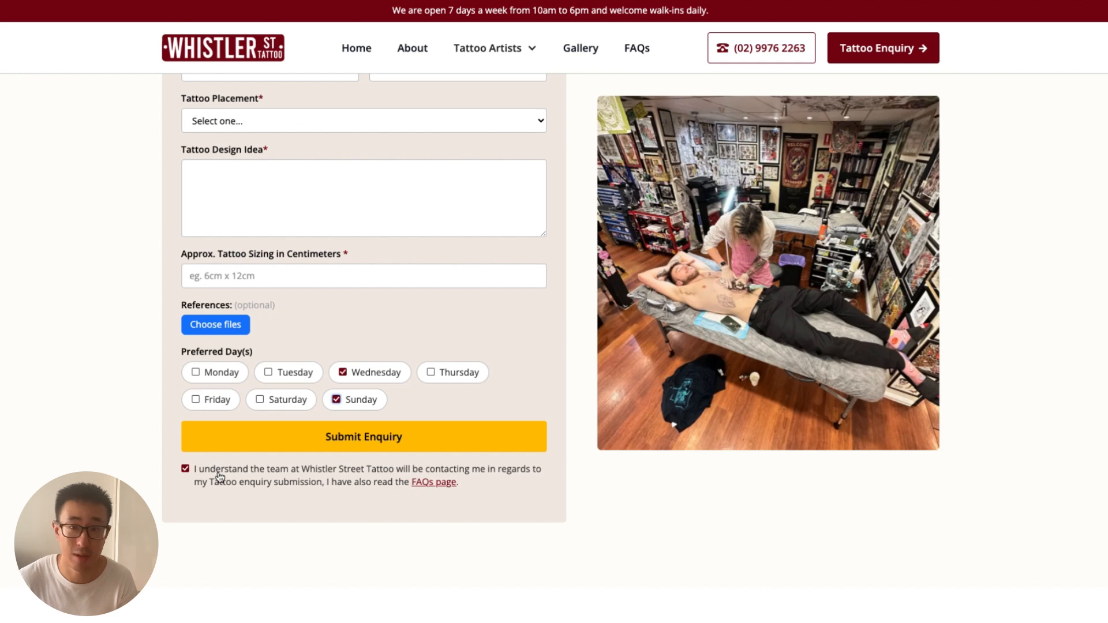
{"action": "double_click", "coordinate": [219, 476]}
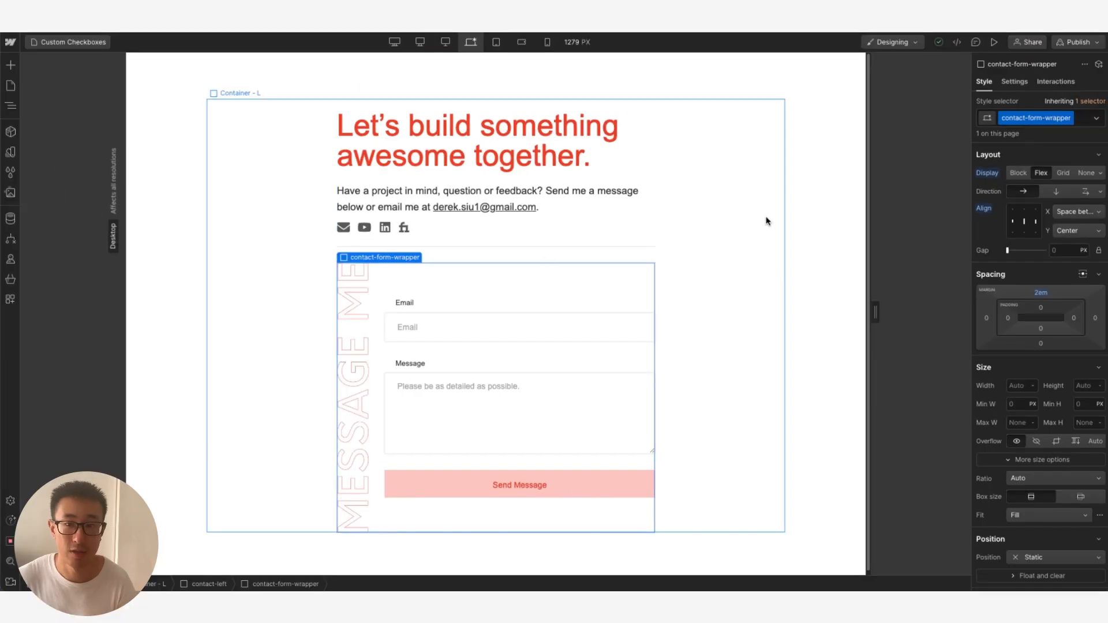
{"action": "left_click", "coordinate": [766, 222]}
{"action": "left_click", "coordinate": [435, 109]}
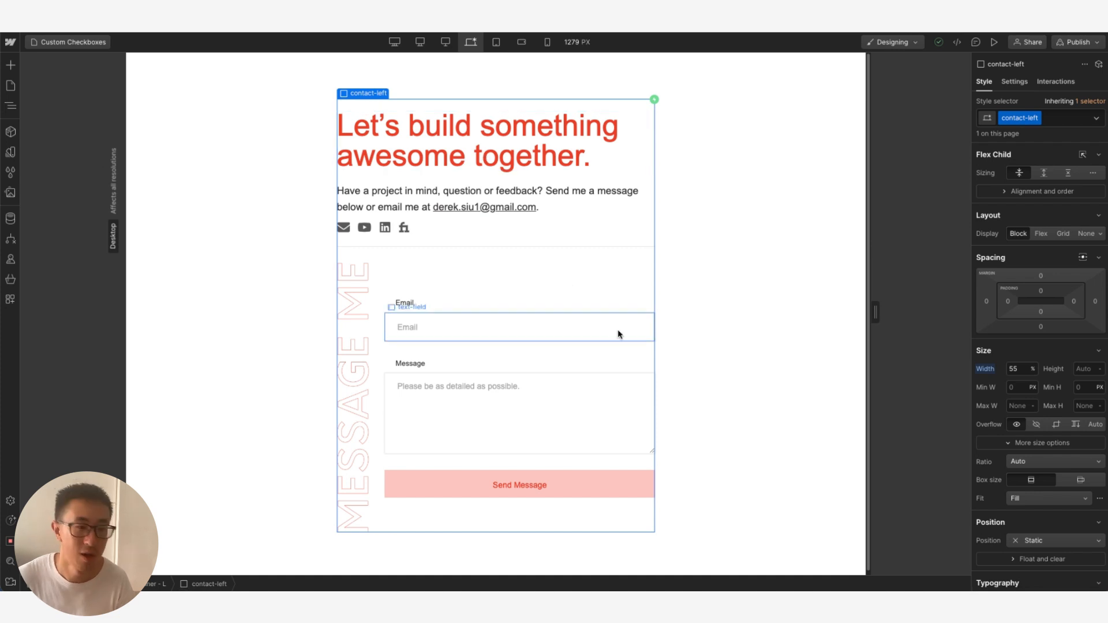
{"action": "left_click", "coordinate": [671, 319]}
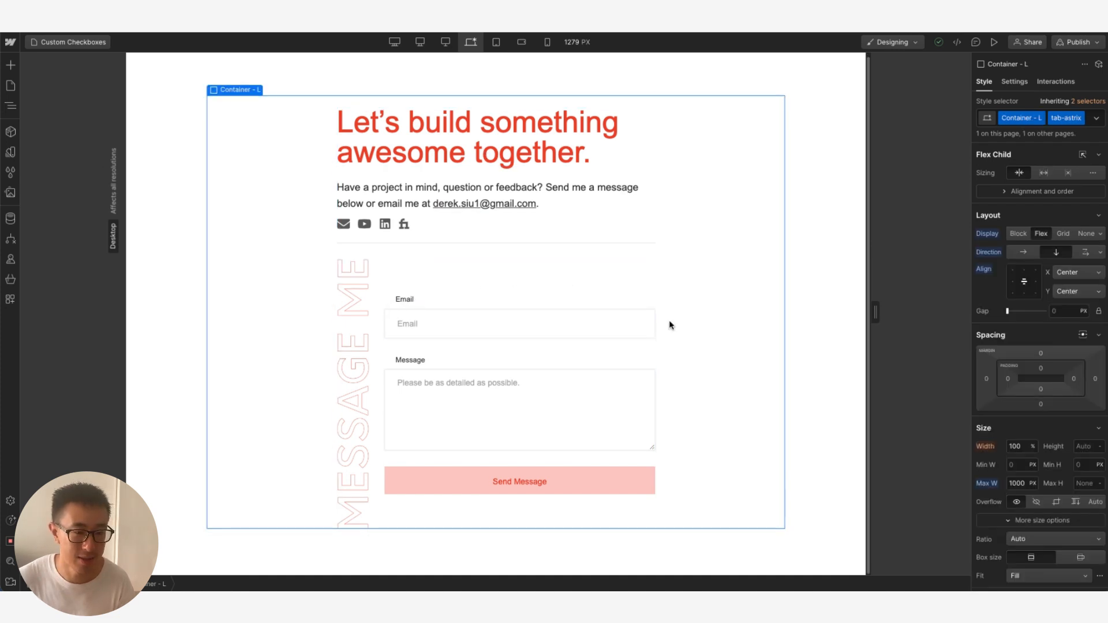
Duplicate the Message label below the message text area and change the copy's text to "Preferred Call time"
{"action": "left_click", "coordinate": [416, 321]}
{"action": "left_click", "coordinate": [441, 368]}
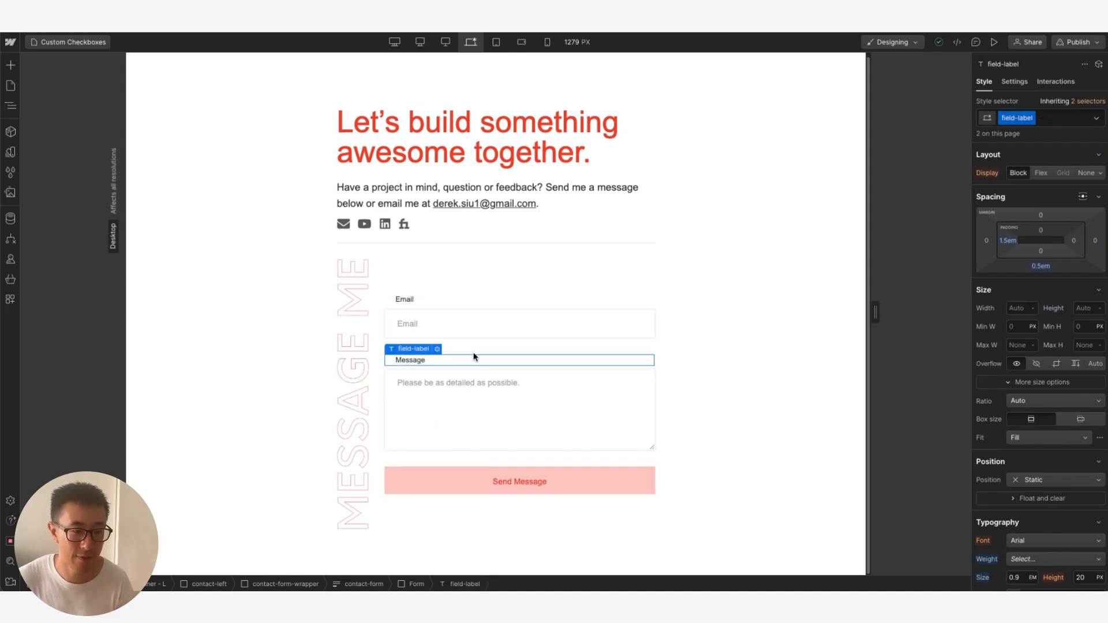
{"action": "left_click", "coordinate": [487, 400]}
{"action": "left_click", "coordinate": [420, 462]}
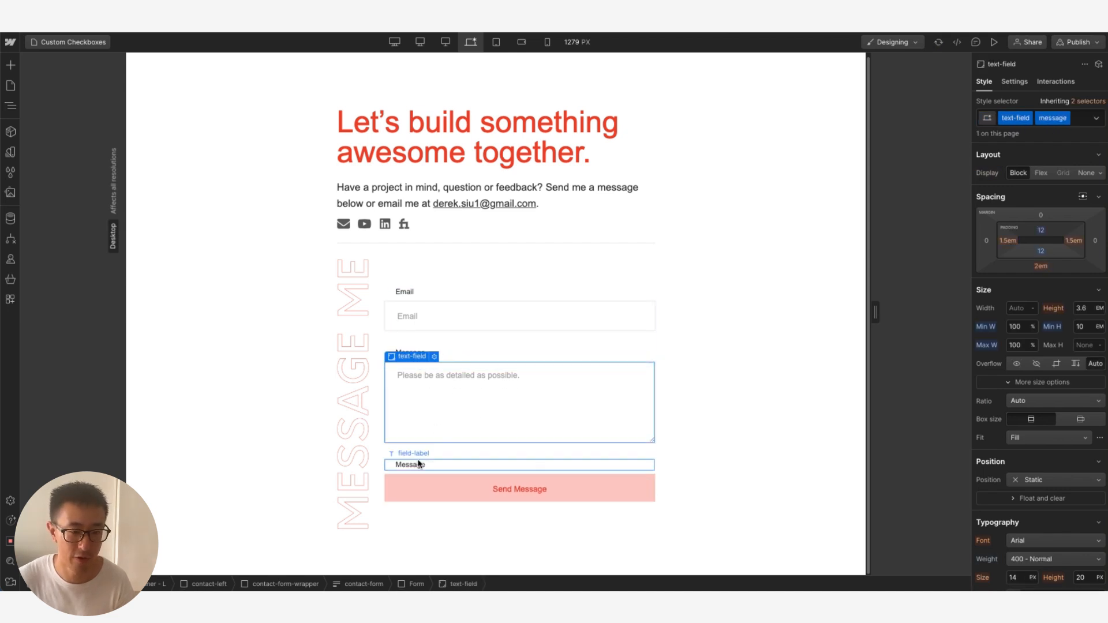
{"action": "double_click", "coordinate": [462, 461]}
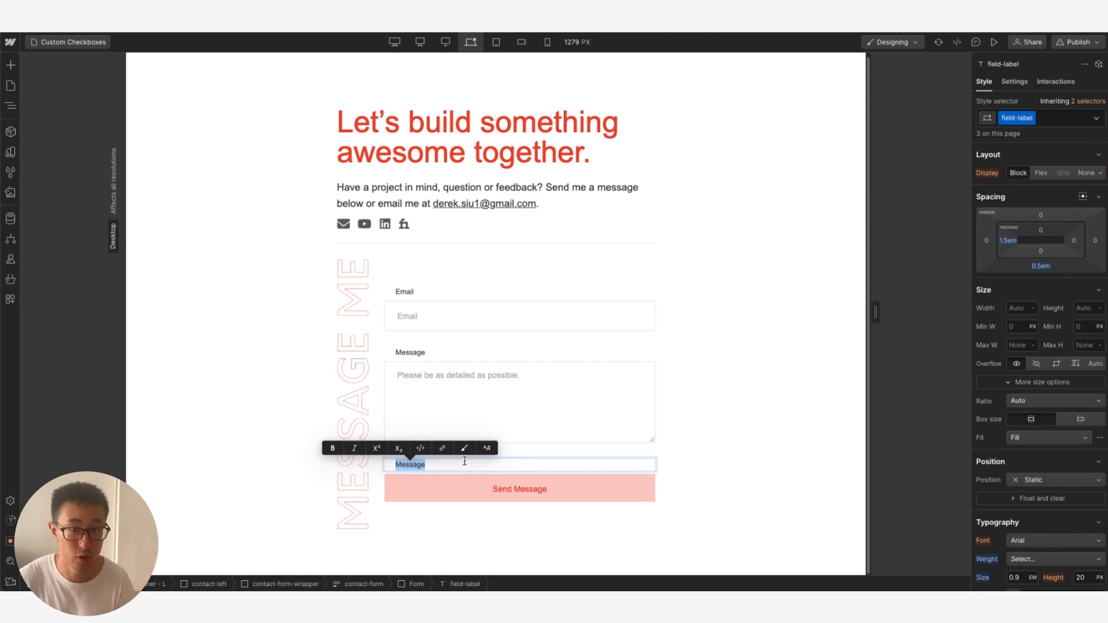
{"action": "type", "text": "Preferred Call time"}
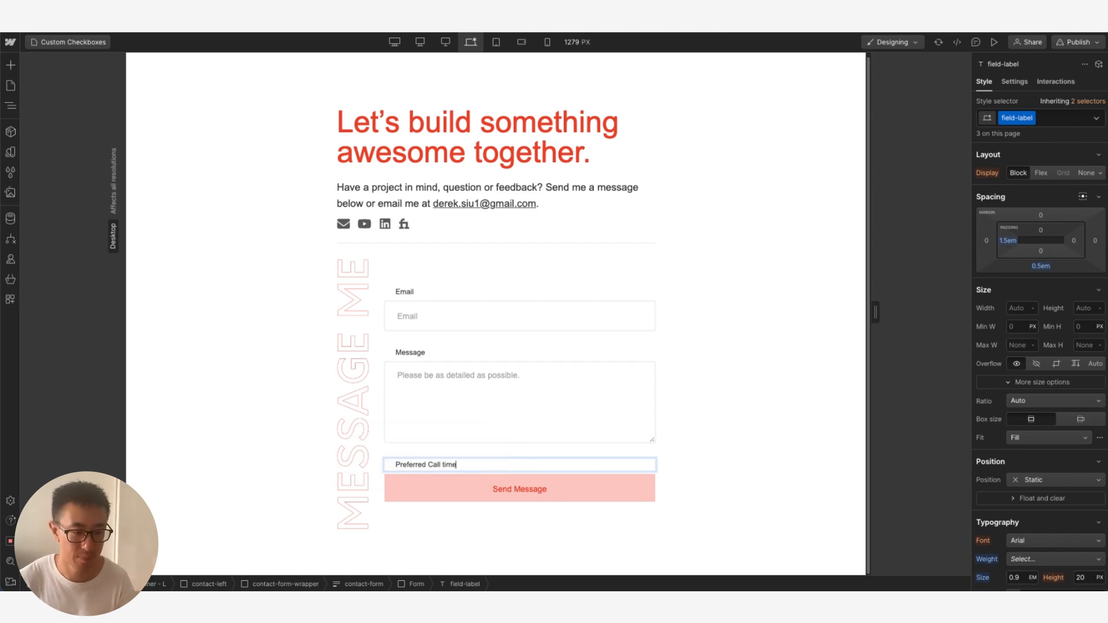
{"action": "left_click", "coordinate": [663, 471]}
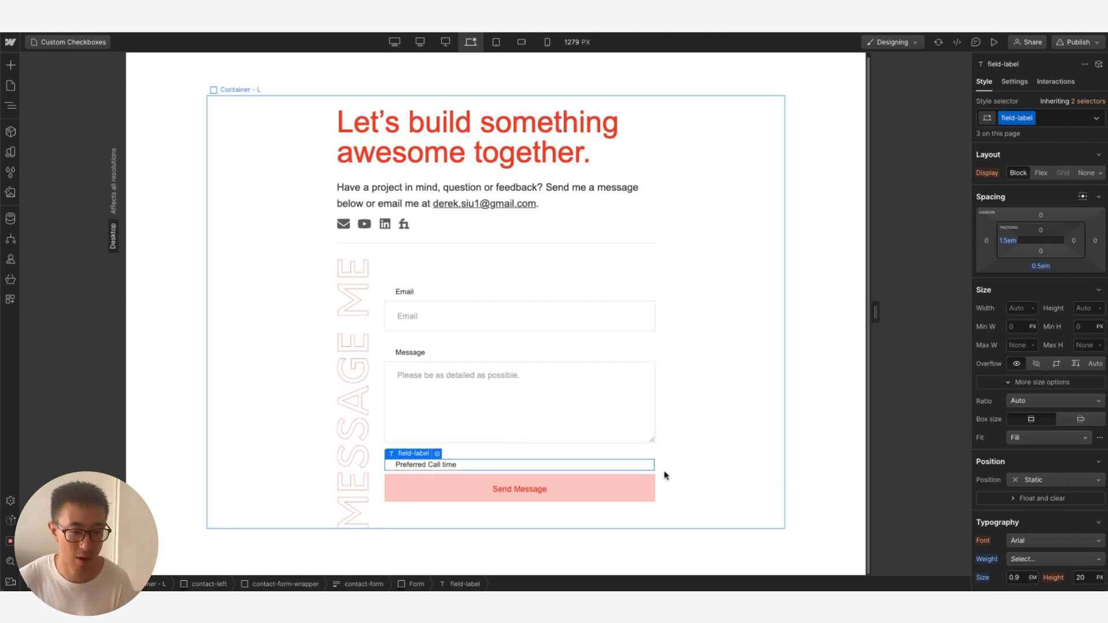
Insert a grid below the "Preferred Call time" label and give it the new class checkbox-grid
{"action": "left_click", "coordinate": [629, 469]}
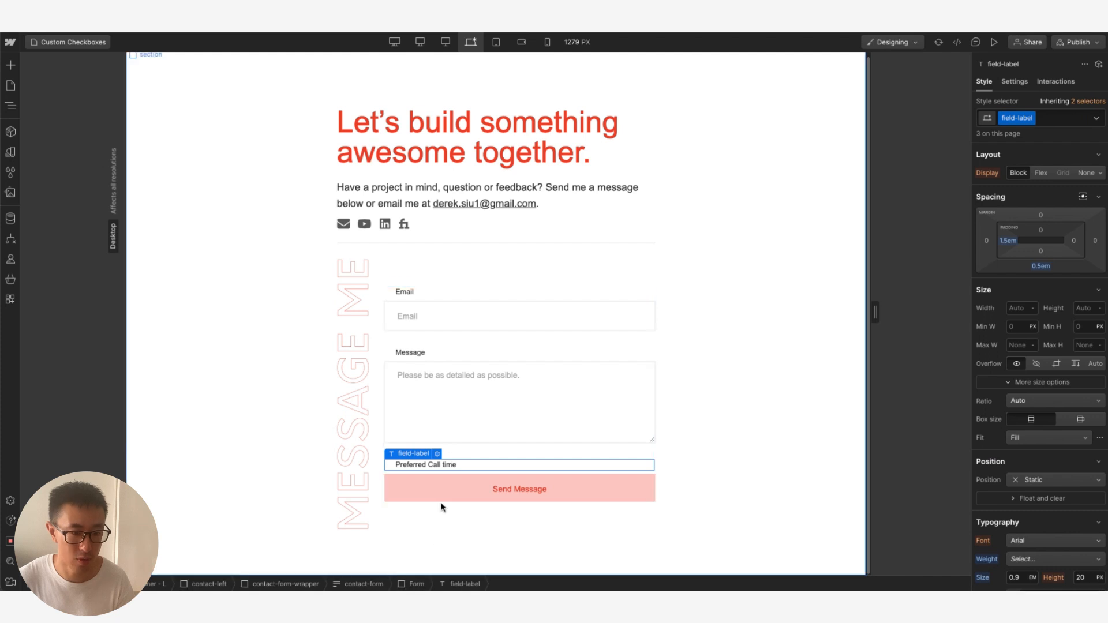
{"action": "key", "text": "super+e"}
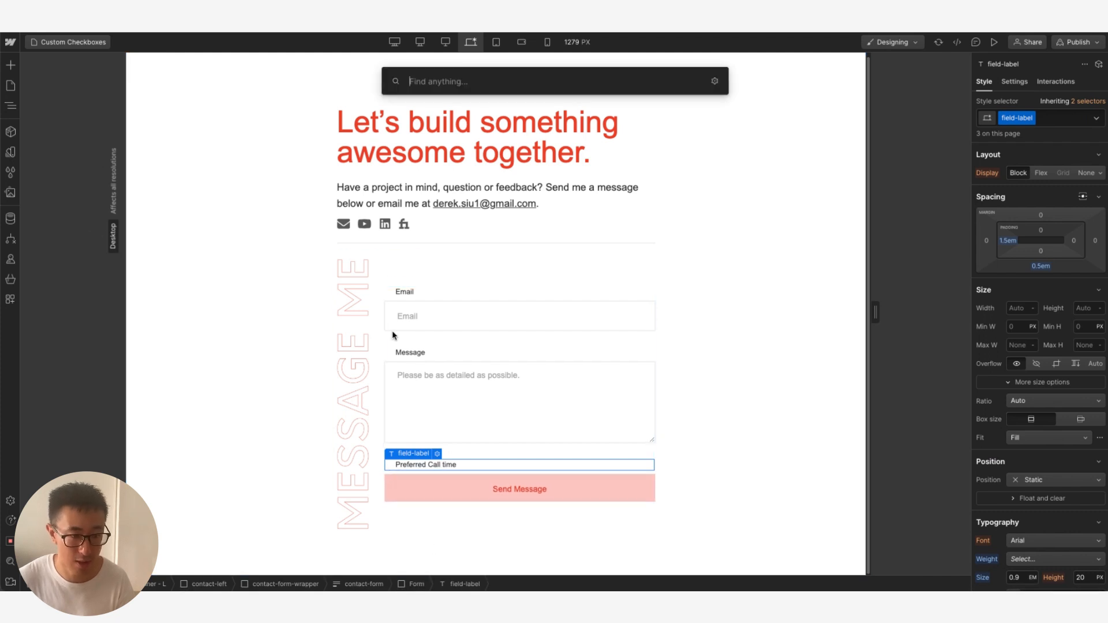
{"action": "type", "text": "grid"}
{"action": "key", "text": "Return"}
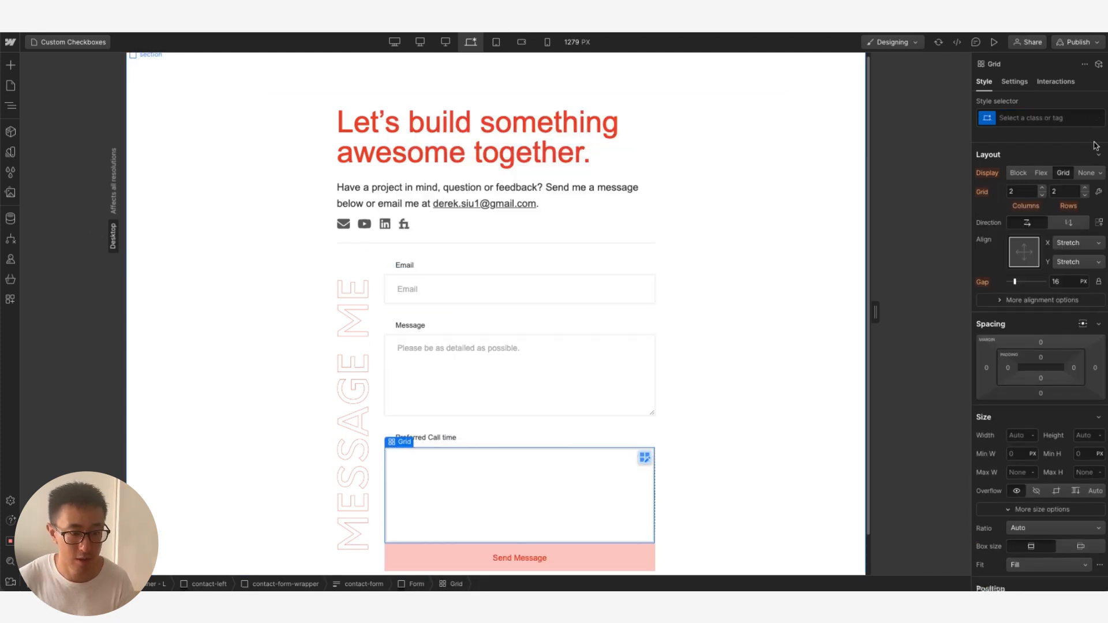
{"action": "key", "text": "super+Return"}
{"action": "type", "text": "checkbox-grid"}
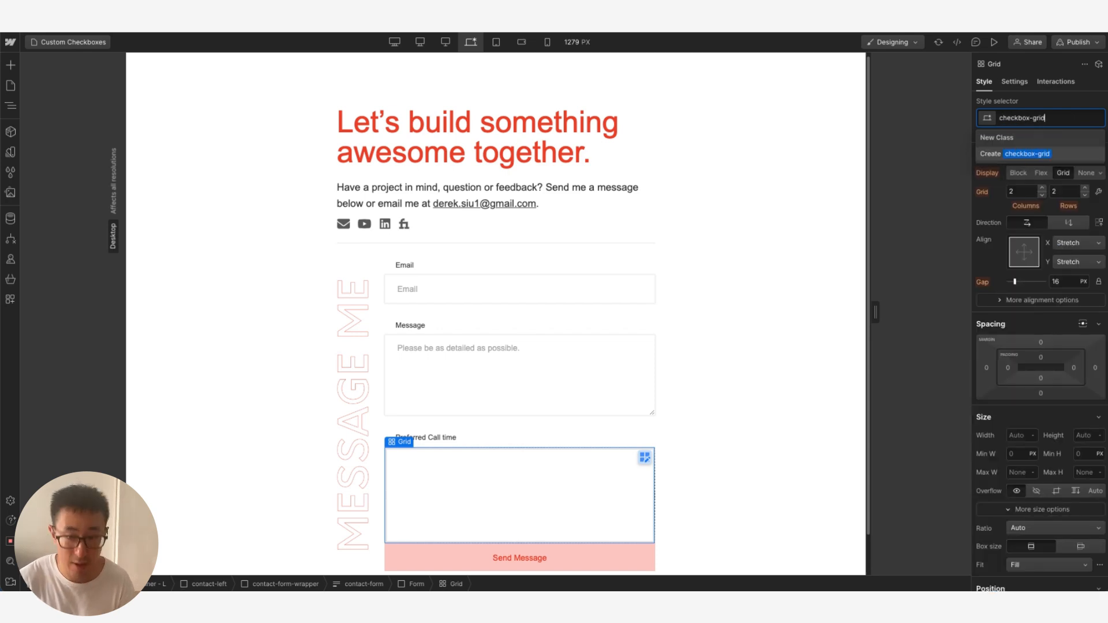
{"action": "key", "text": "Return"}
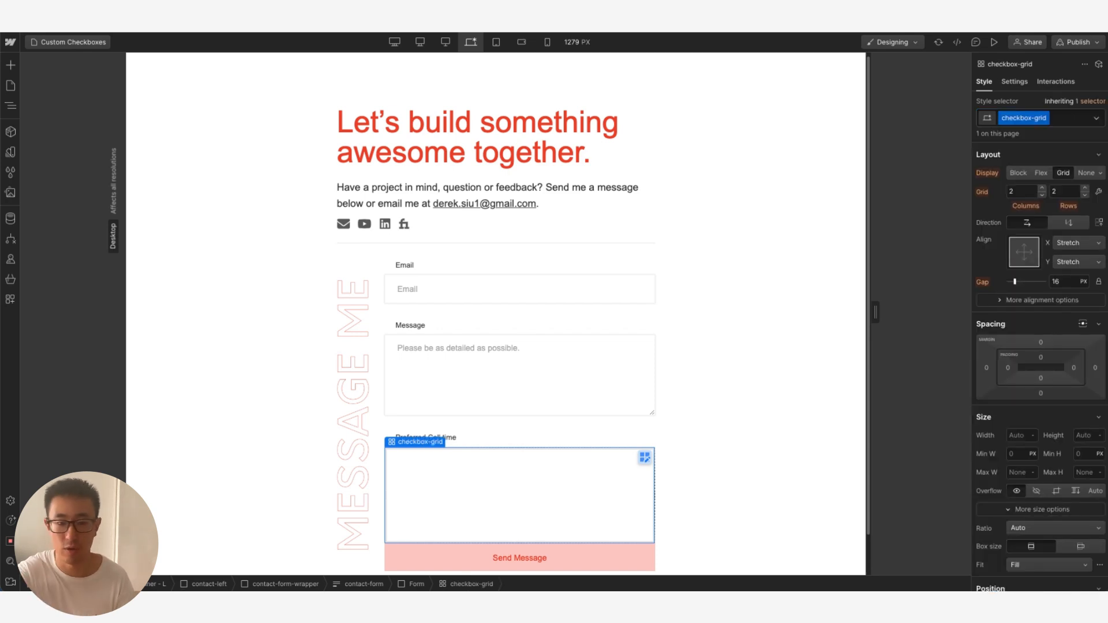
Add a Checkbox form element inside the empty checkbox grid
{"action": "left_click", "coordinate": [687, 387]}
{"action": "scroll", "coordinate": [687, 387], "scroll_direction": "down", "scroll_amount": 1}
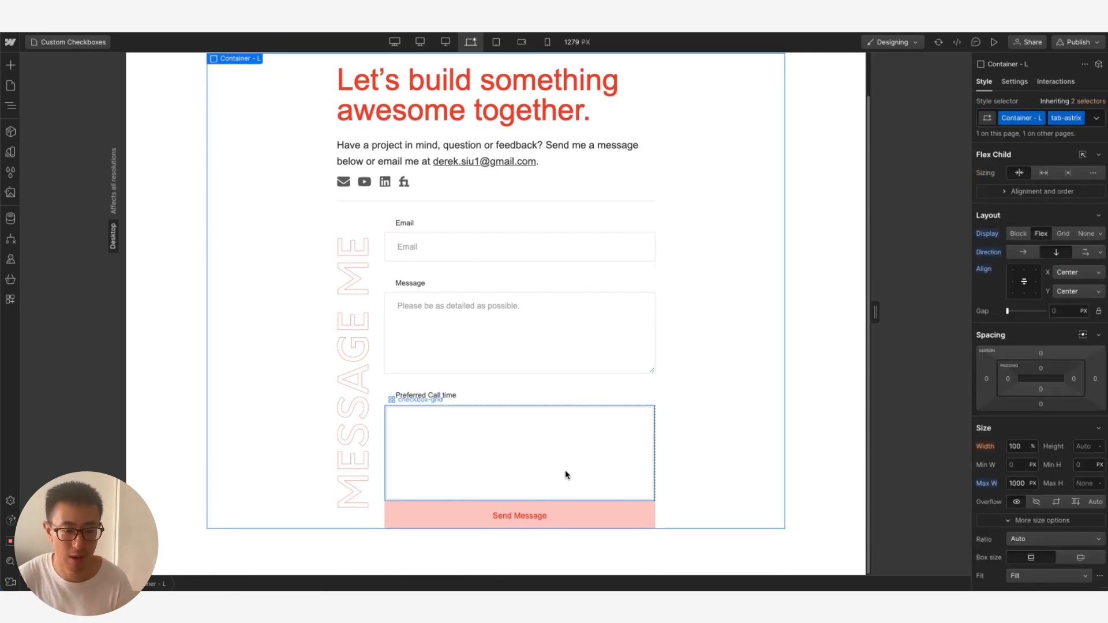
{"action": "left_click", "coordinate": [537, 442]}
{"action": "left_click", "coordinate": [11, 65]}
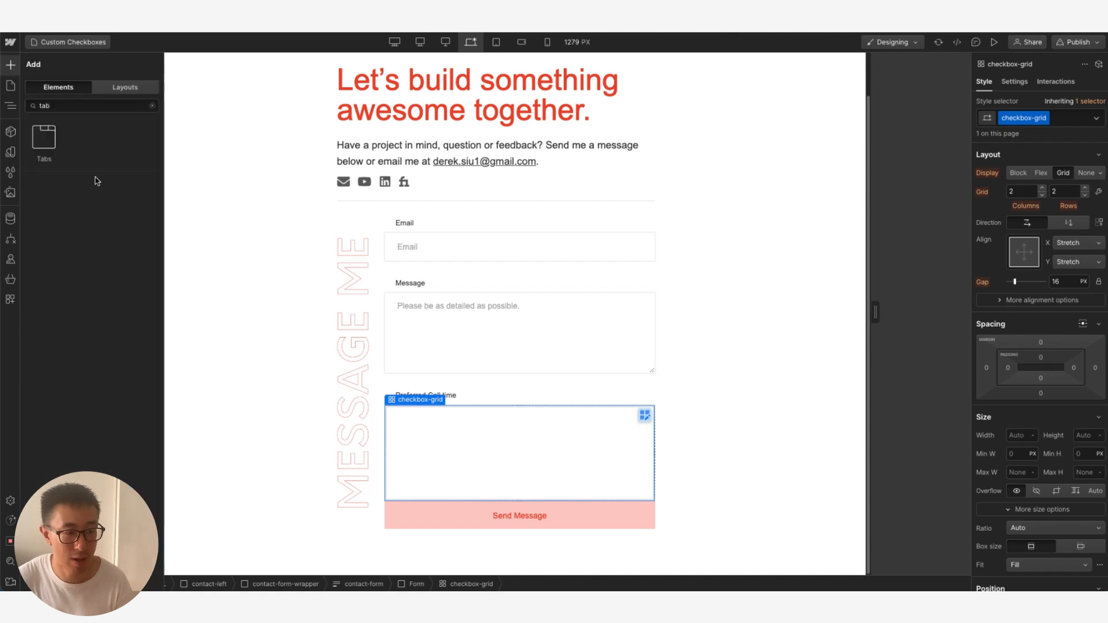
{"action": "left_click", "coordinate": [152, 106]}
{"action": "scroll", "coordinate": [115, 260], "scroll_direction": "down", "scroll_amount": 10}
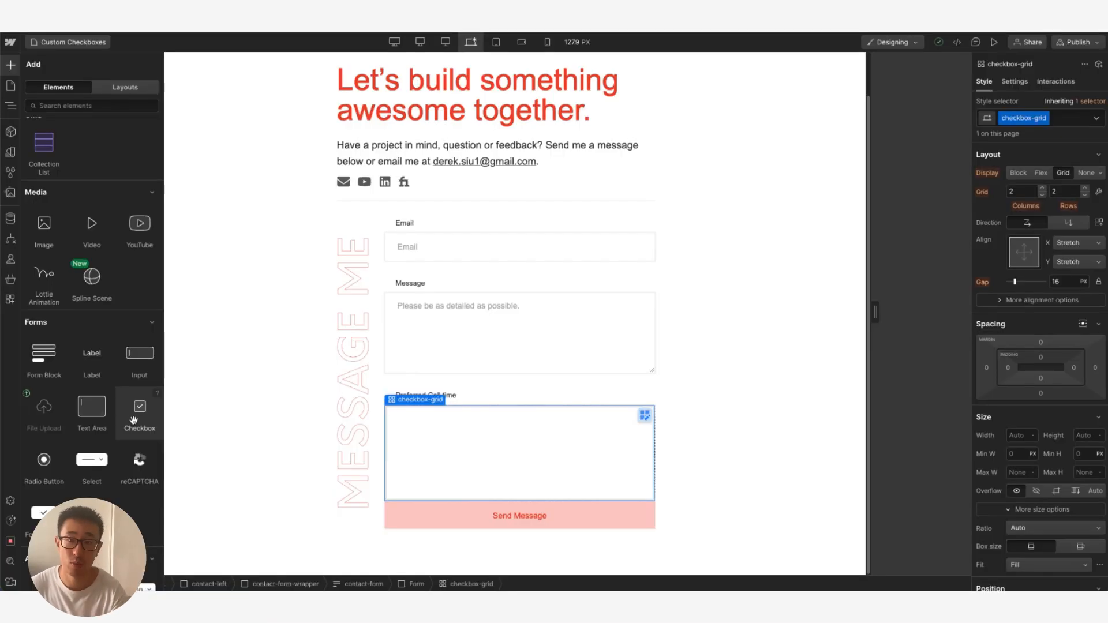
{"action": "left_click_drag", "start_coordinate": [136, 413], "coordinate": [422, 428]}
{"action": "left_click", "coordinate": [574, 363]}
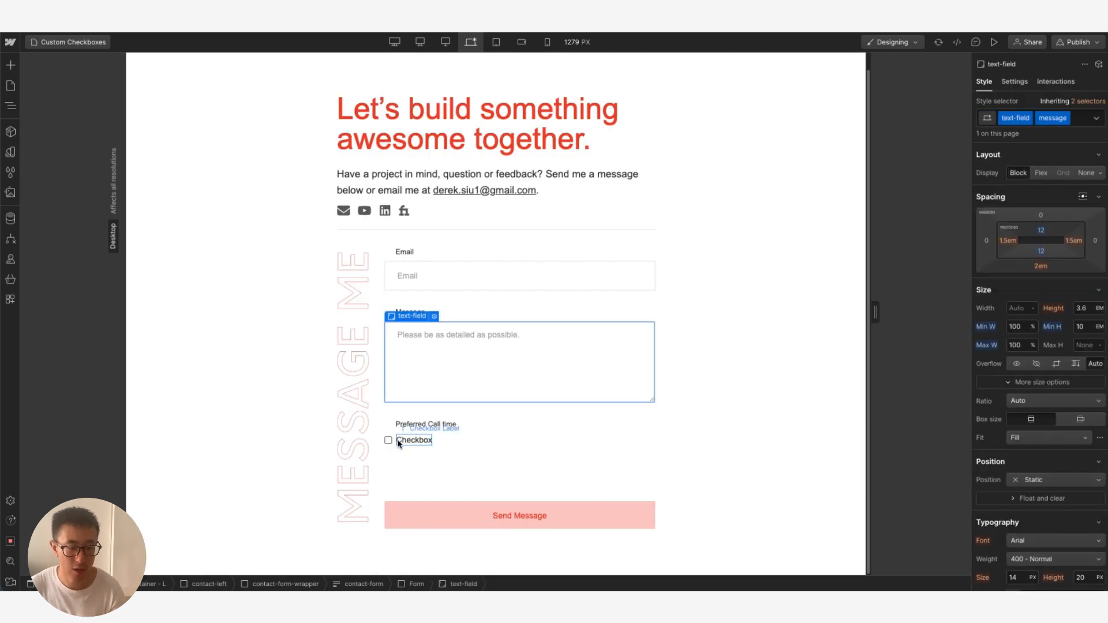
Assign a new class named custom-checkbox to the checkbox box itself inside the grid
{"action": "left_click", "coordinate": [393, 442]}
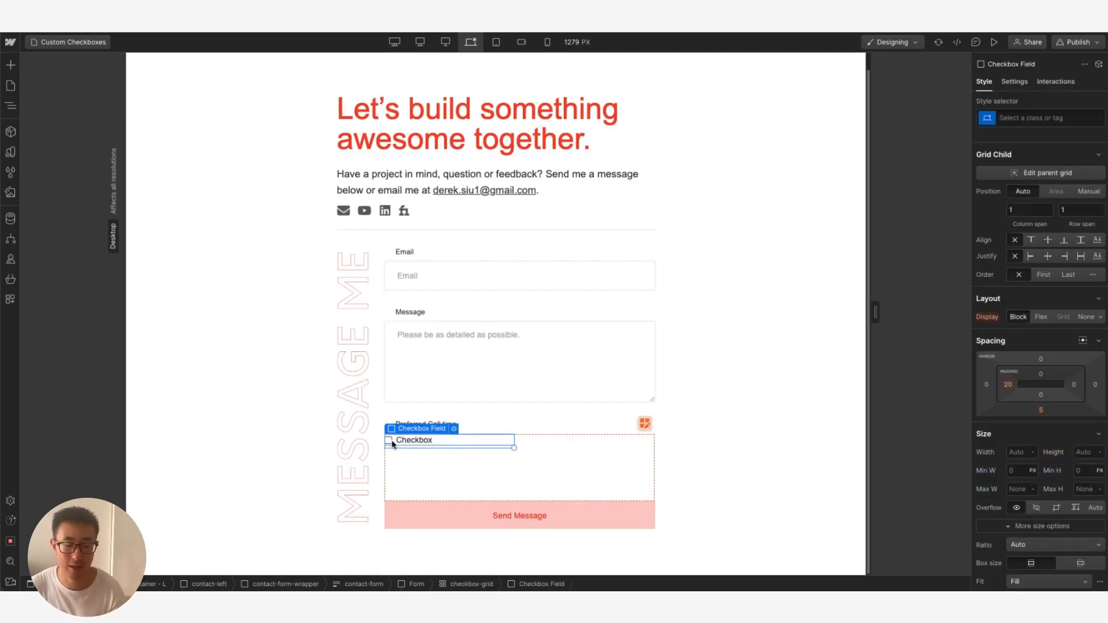
{"action": "left_click", "coordinate": [389, 442]}
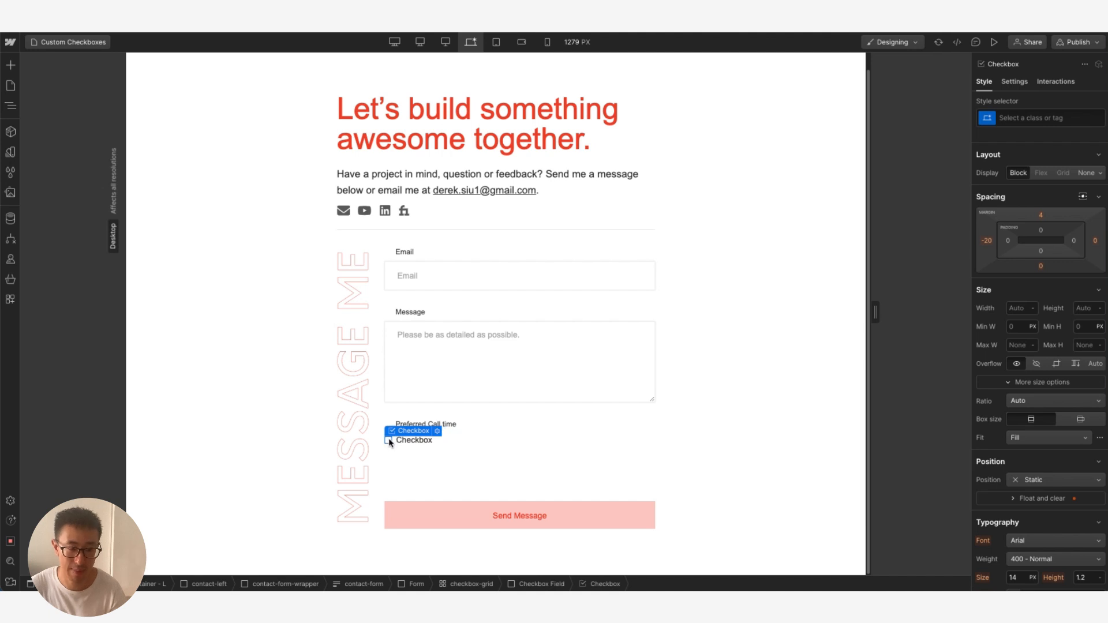
{"action": "left_click", "coordinate": [1048, 117]}
{"action": "type", "text": "cus"}
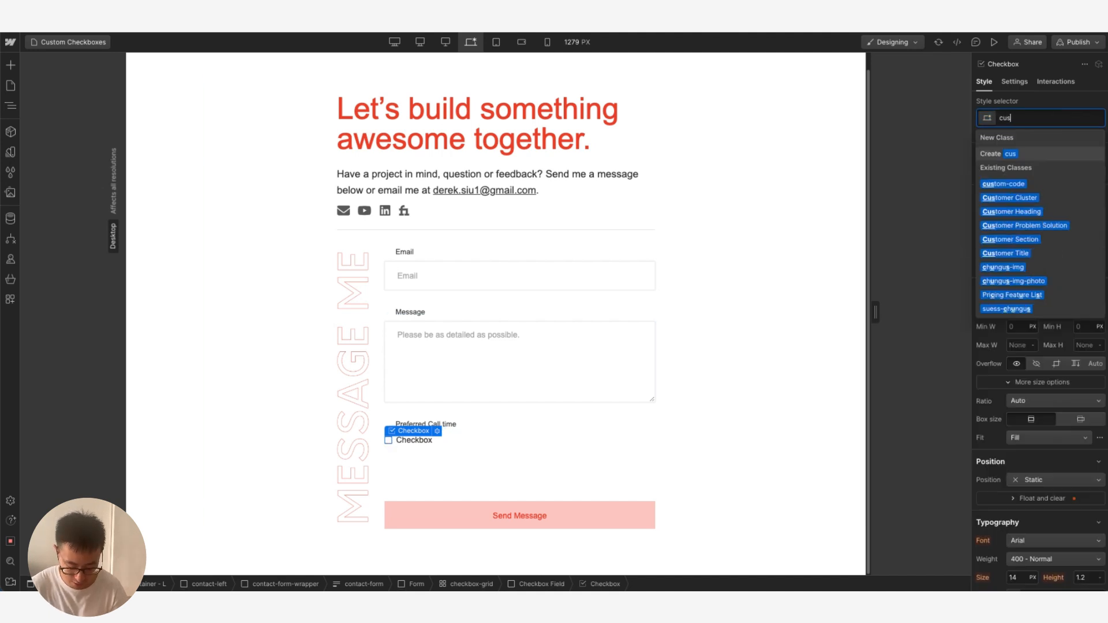
{"action": "type", "text": "tmo-checkbox"}
{"action": "key", "text": "Return"}
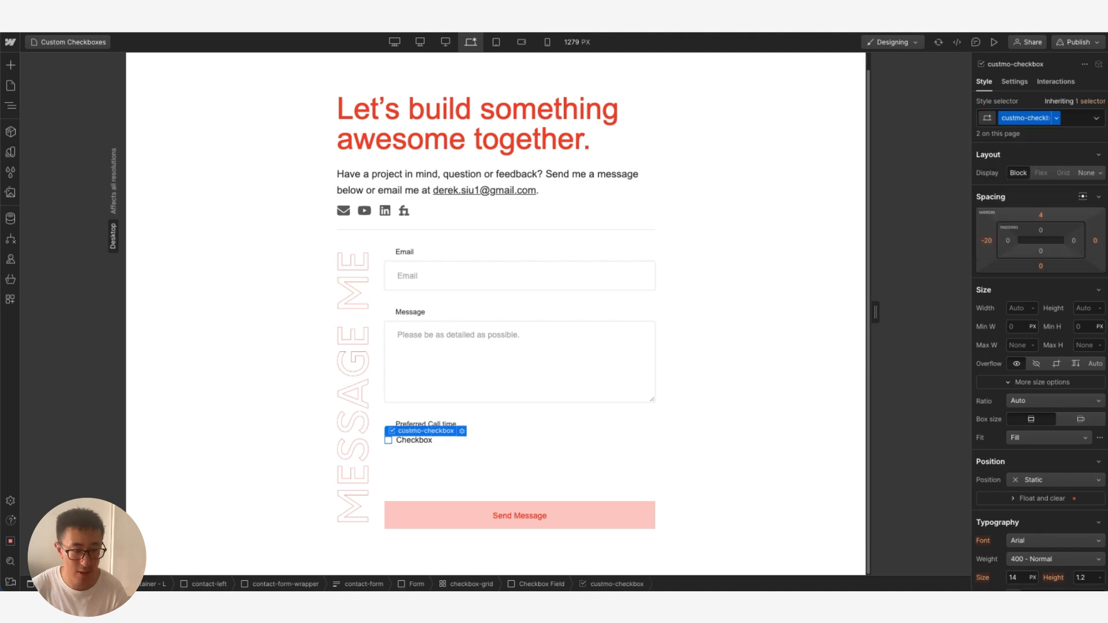
{"action": "double_click", "coordinate": [1005, 116]}
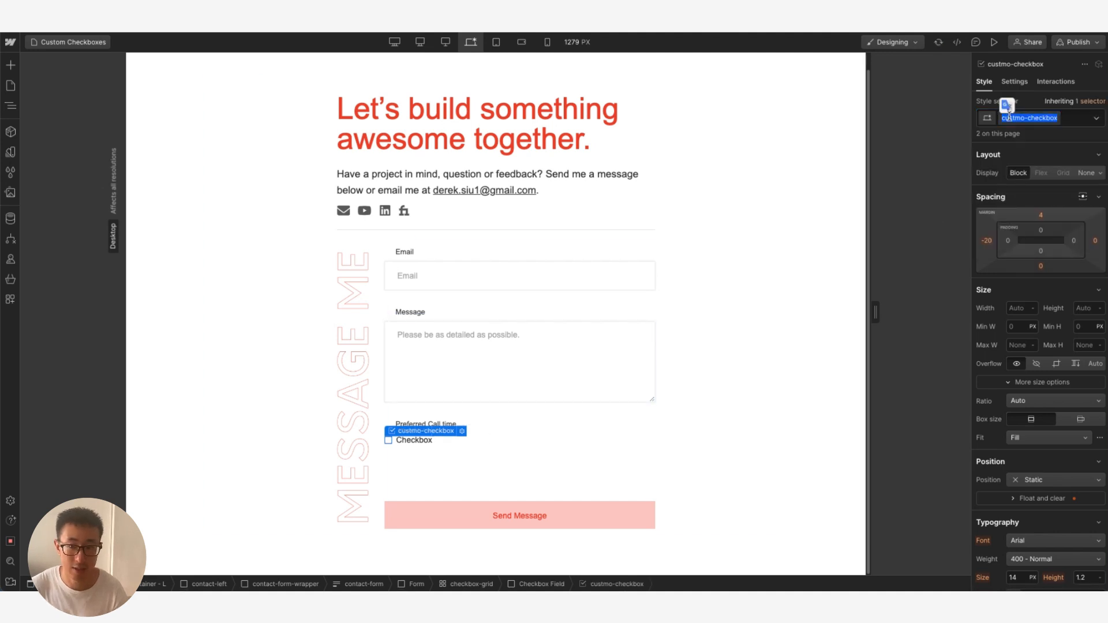
{"action": "type", "text": "custom"}
{"action": "key", "text": "Return"}
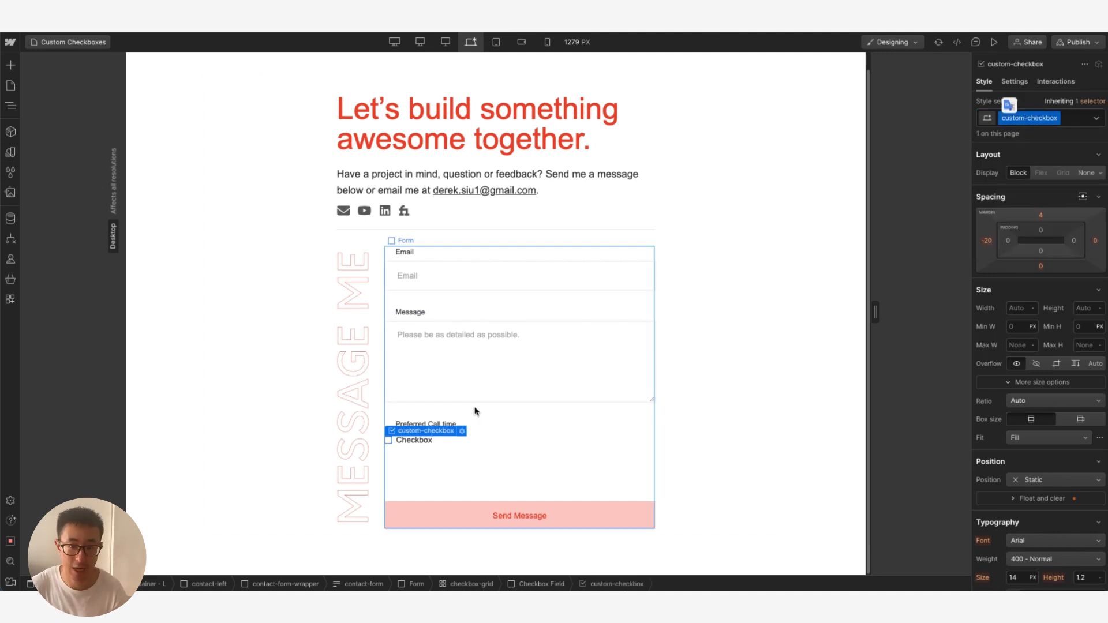
Duplicate the whole checkbox field until four copies fill the two-by-two grid
{"action": "left_click", "coordinate": [430, 445]}
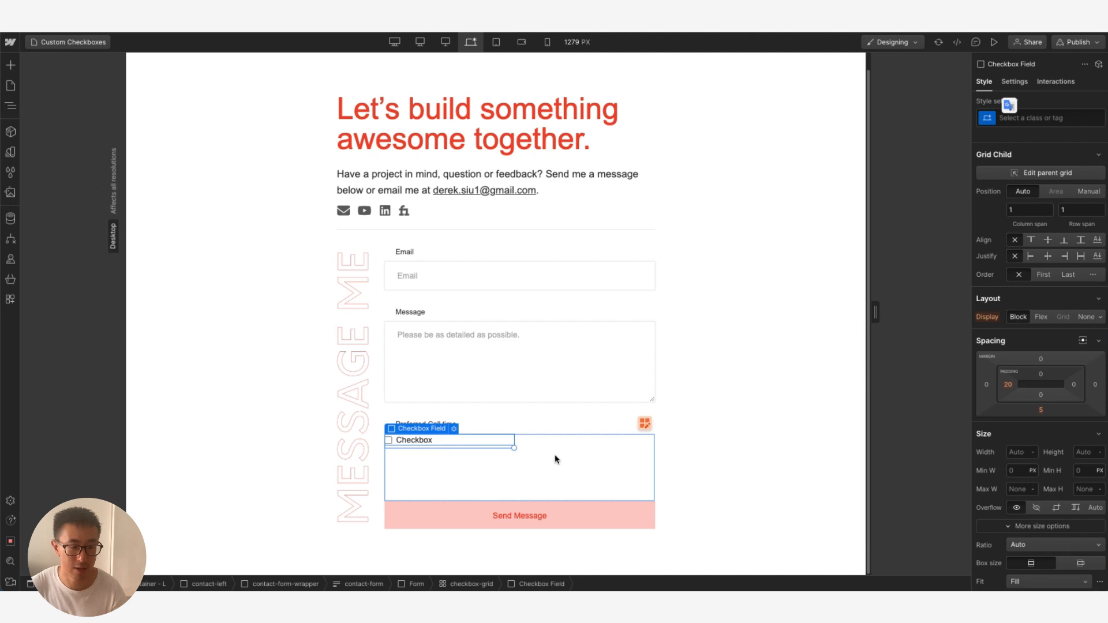
{"action": "key", "text": "ctrl+v"}
{"action": "key", "text": "ctrl+v"}
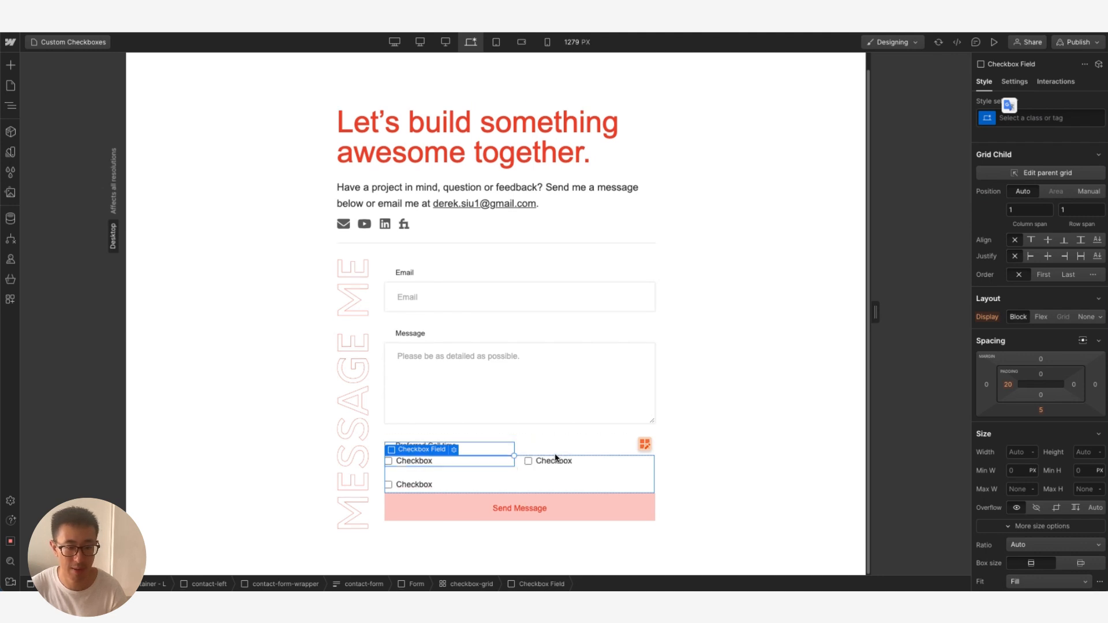
{"action": "left_click", "coordinate": [744, 456]}
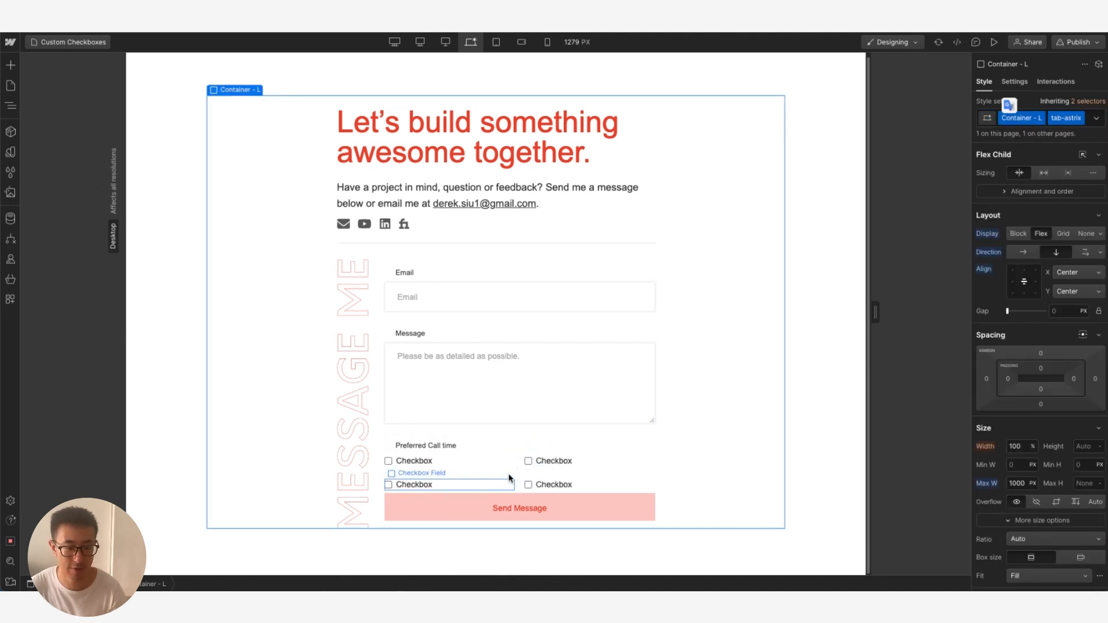
Add a bottom margin to the checkbox grid, separating it from the Send Message button
{"action": "left_click", "coordinate": [510, 479]}
{"action": "left_click", "coordinate": [1037, 384]}
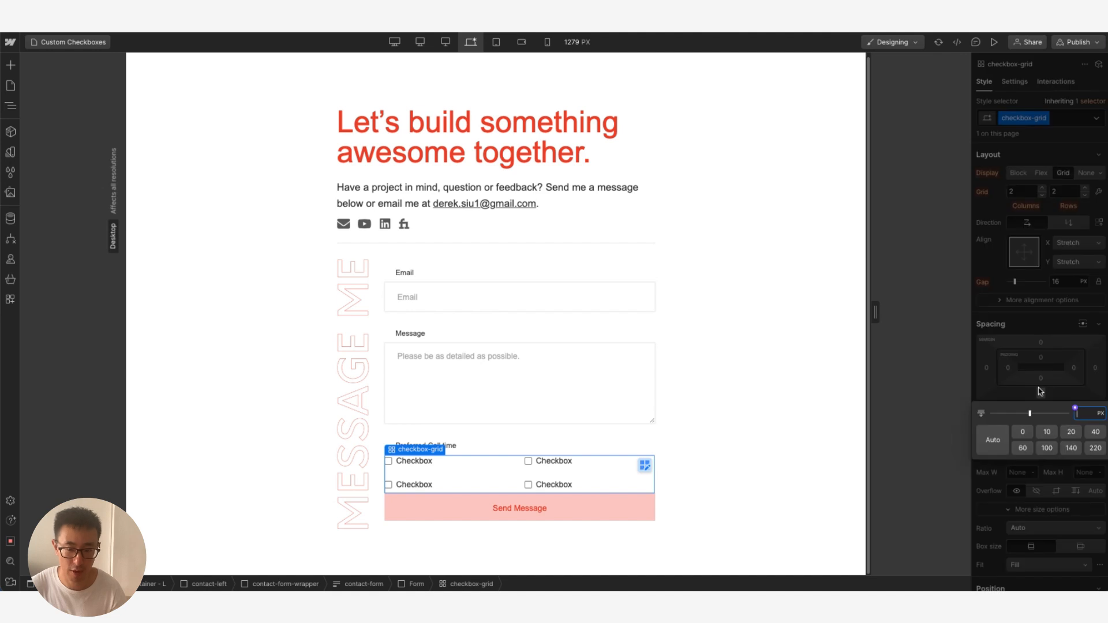
{"action": "left_click", "coordinate": [1085, 414]}
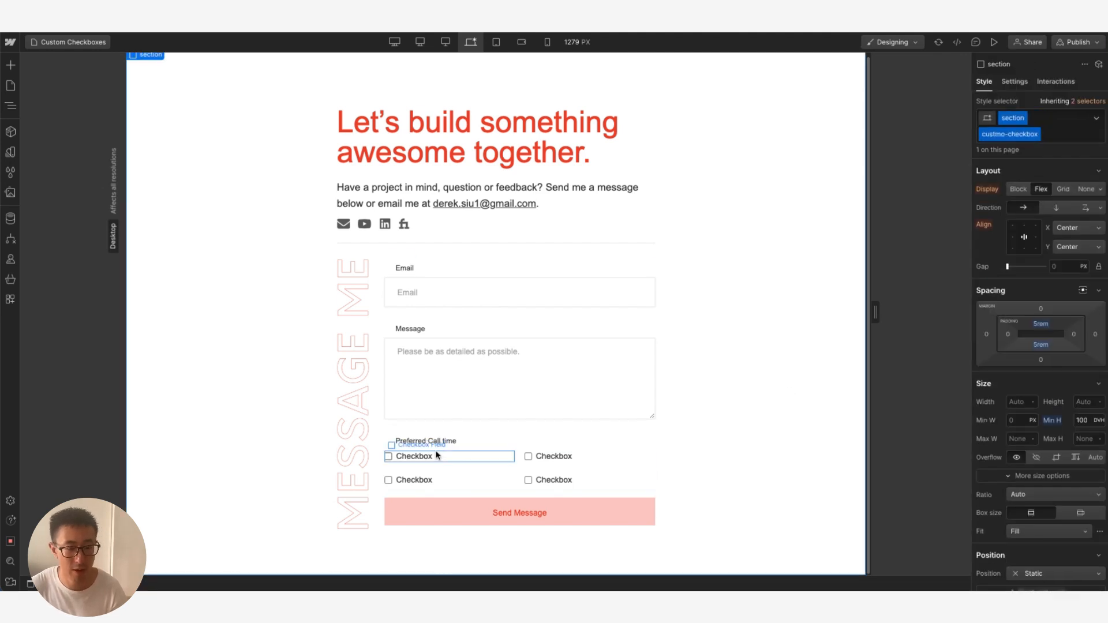
Label the two checkboxes in the grid's upper row Morning and Afternoon
{"action": "left_click", "coordinate": [417, 456]}
{"action": "double_click", "coordinate": [417, 456]}
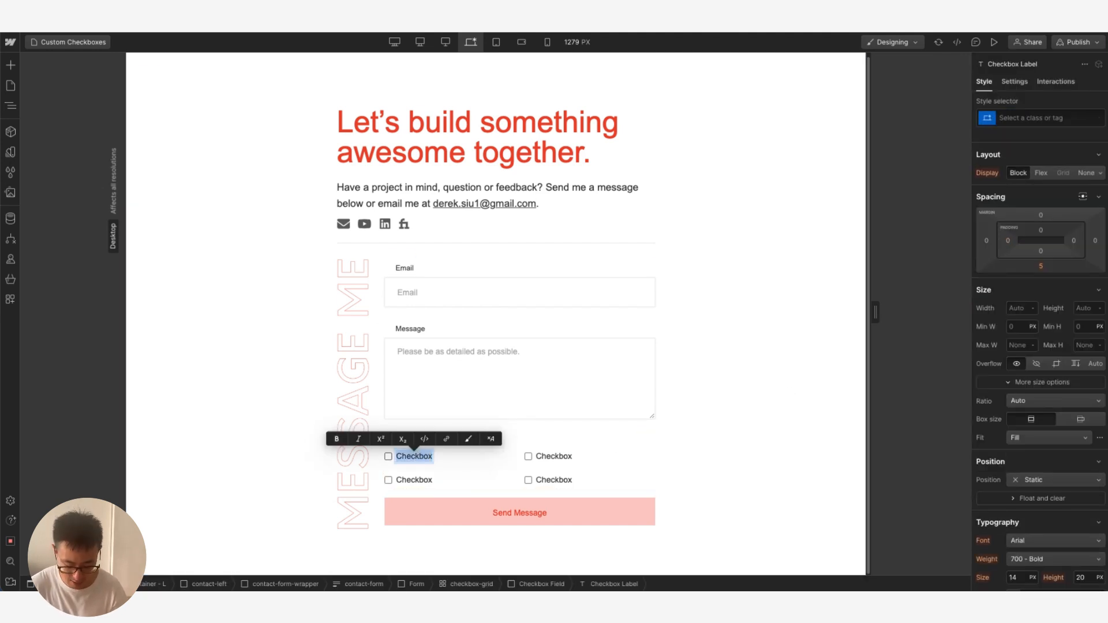
{"action": "type", "text": "Morning"}
{"action": "key", "text": "super+a"}
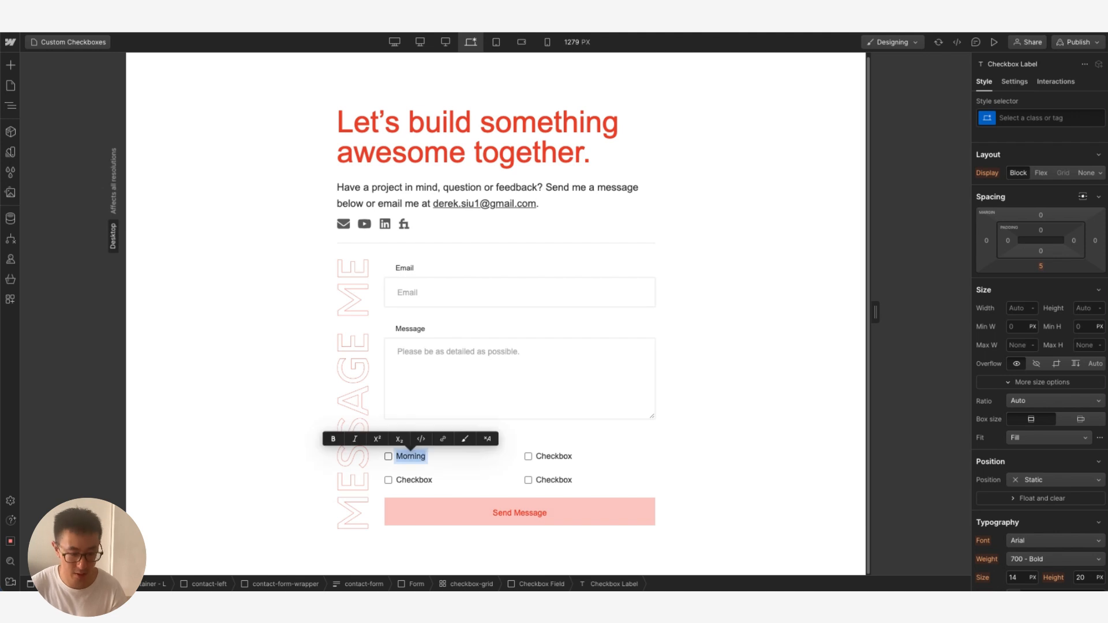
{"action": "type", "text": "Morning"}
{"action": "double_click", "coordinate": [547, 456]}
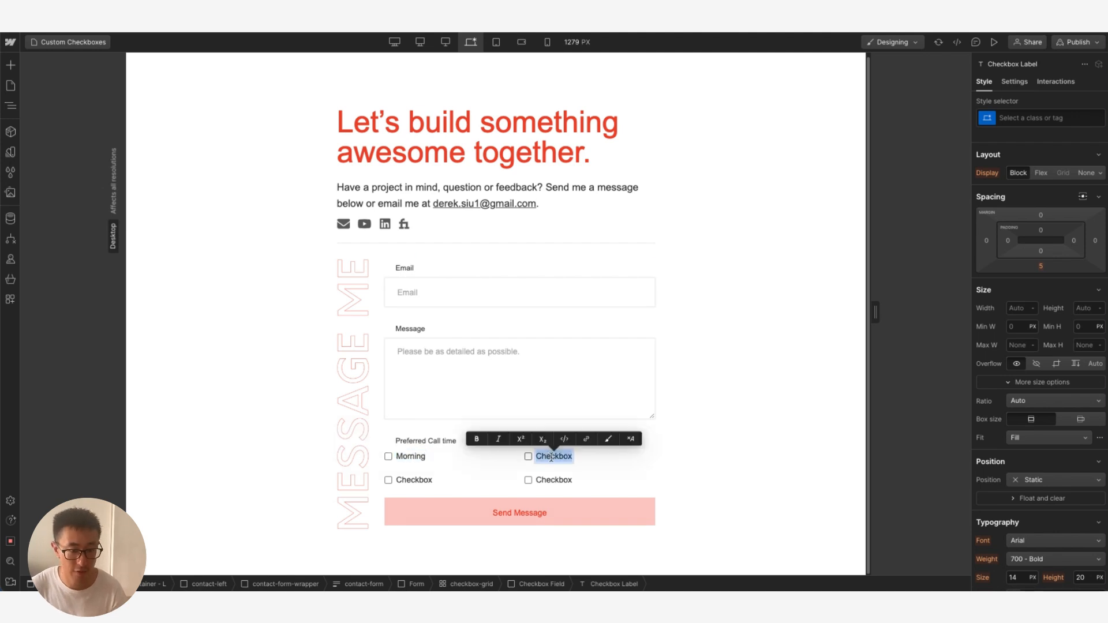
{"action": "type", "text": "Afternn"}
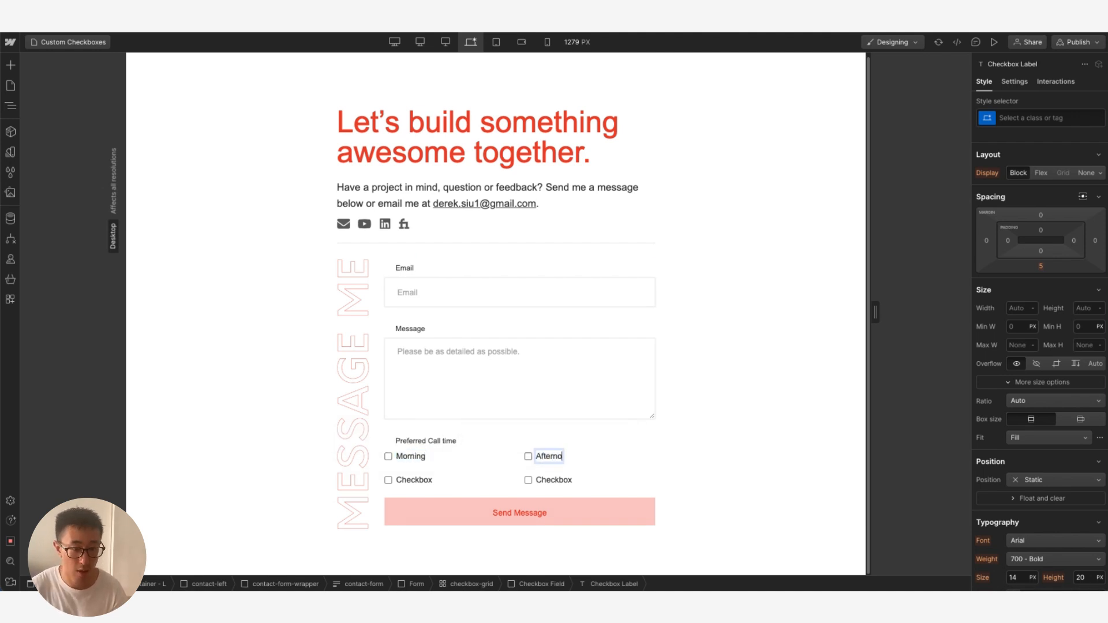
{"action": "type", "text": "oon"}
Label the two checkboxes in the grid's lower row Evening and Night
{"action": "double_click", "coordinate": [412, 480]}
{"action": "type", "text": "aEvening"}
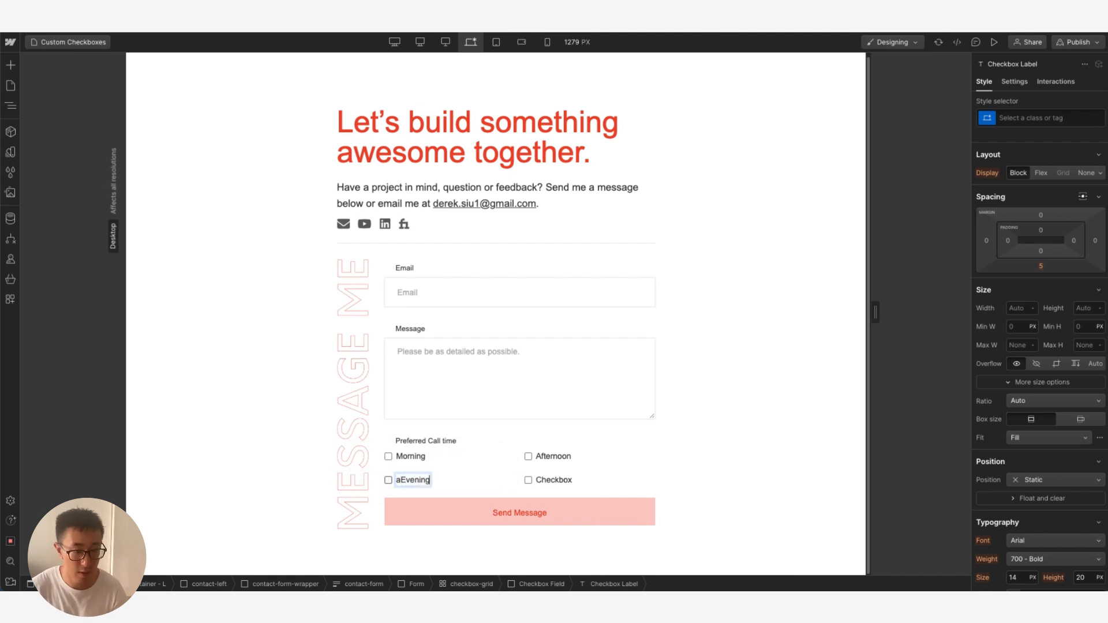
{"action": "key", "text": "super+a"}
{"action": "type", "text": "Evening"}
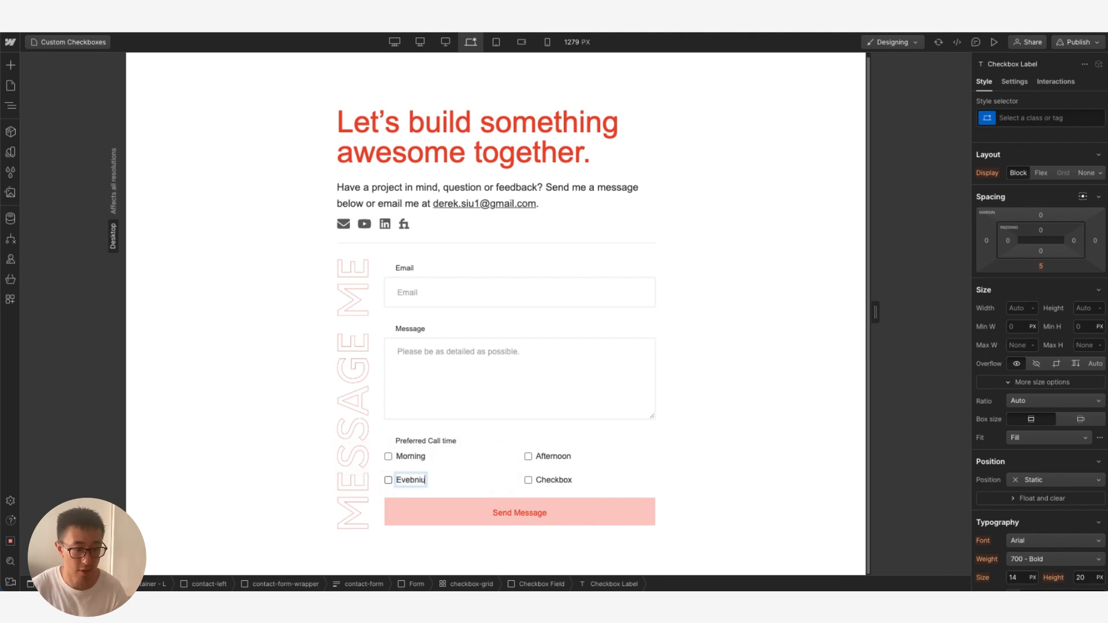
{"action": "key", "text": "BackSpace"}
{"action": "key", "text": "BackSpace"}
{"action": "key", "text": "BackSpace"}
{"action": "key", "text": "BackSpace"}
{"action": "type", "text": "ning"}
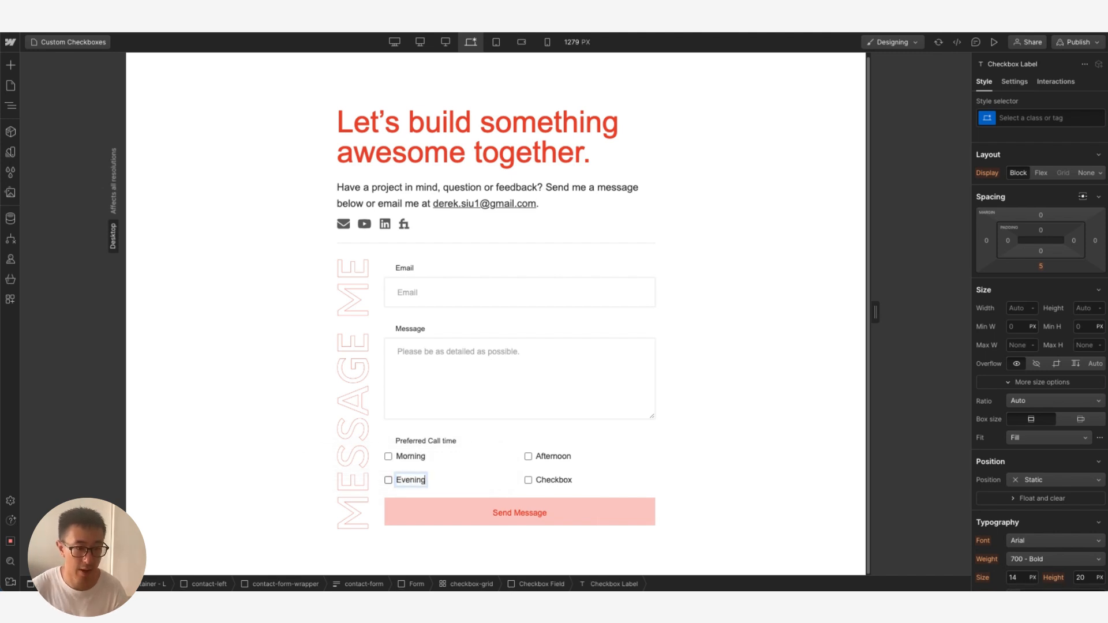
{"action": "double_click", "coordinate": [548, 480]}
{"action": "type", "text": "Night"}
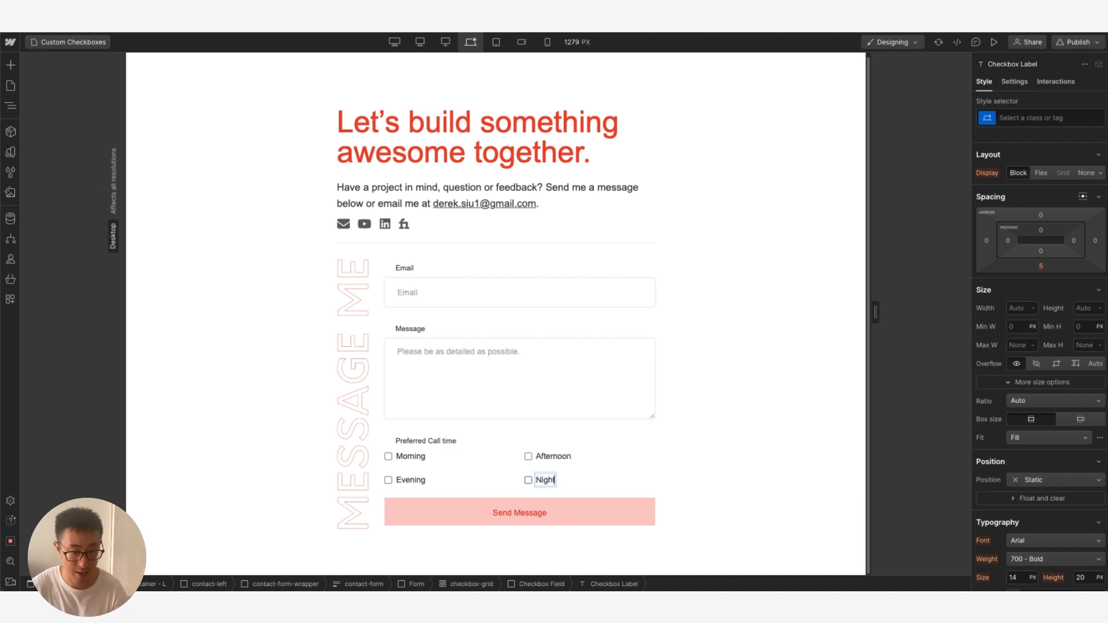
{"action": "left_click", "coordinate": [717, 457]}
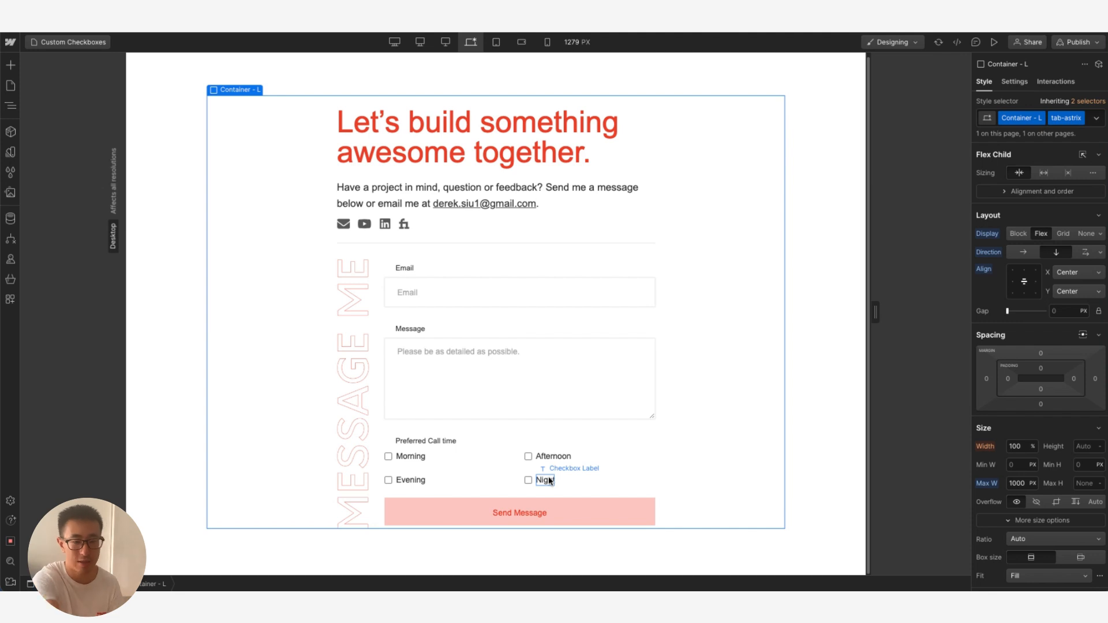
Set the field name of the Morning checkbox to Morning in its element settings
{"action": "left_click", "coordinate": [397, 460]}
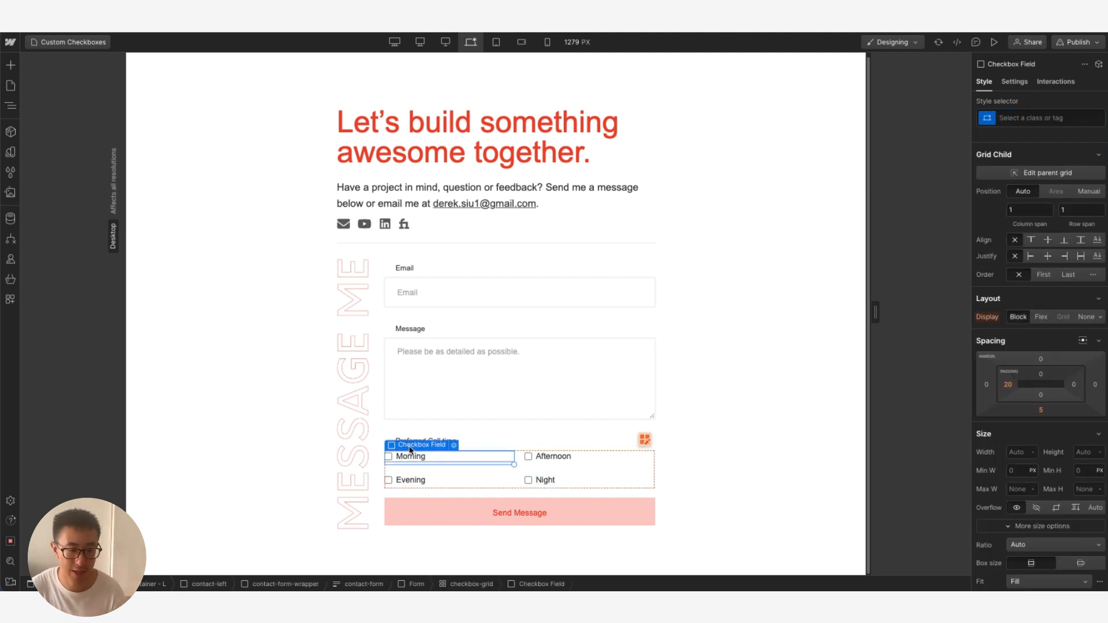
{"action": "left_click", "coordinate": [1014, 81]}
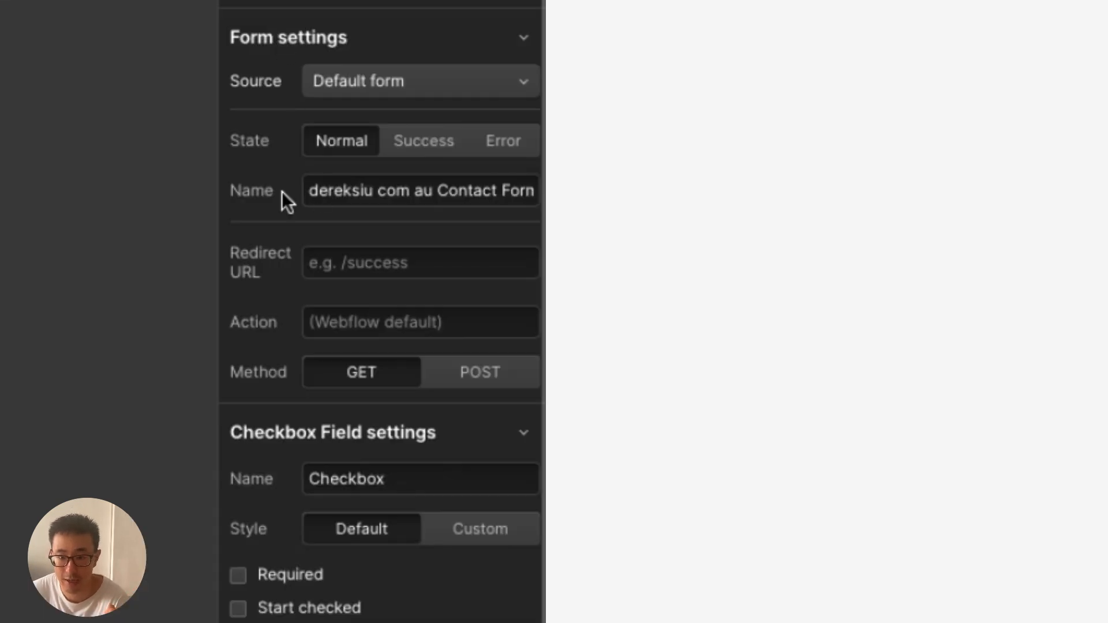
{"action": "triple_click", "coordinate": [314, 191]}
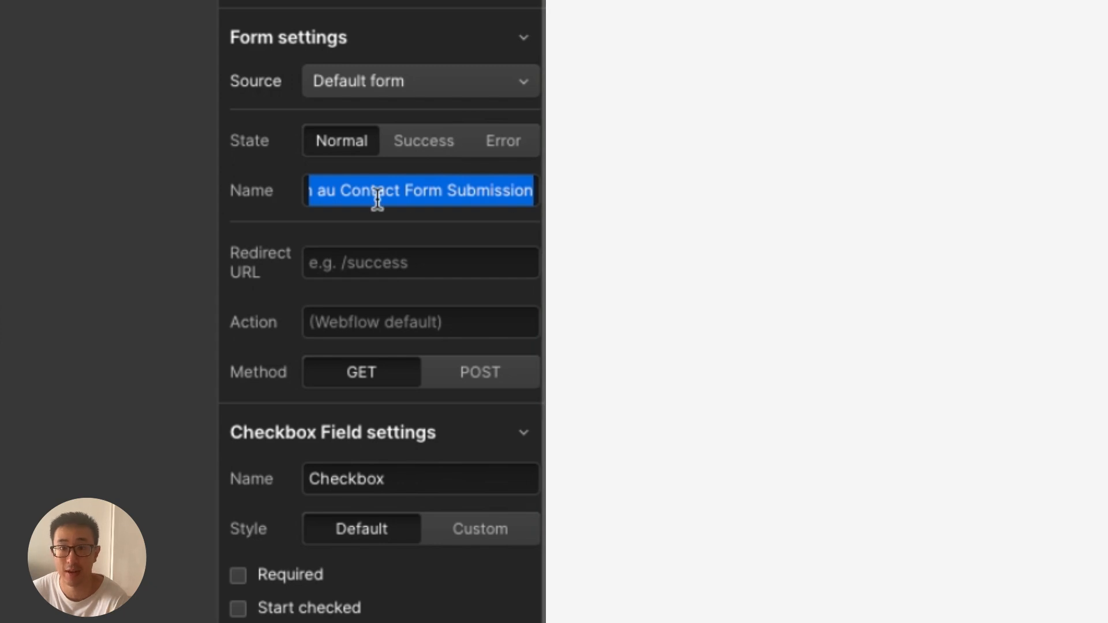
{"action": "left_click_drag", "start_coordinate": [377, 198], "coordinate": [252, 192]}
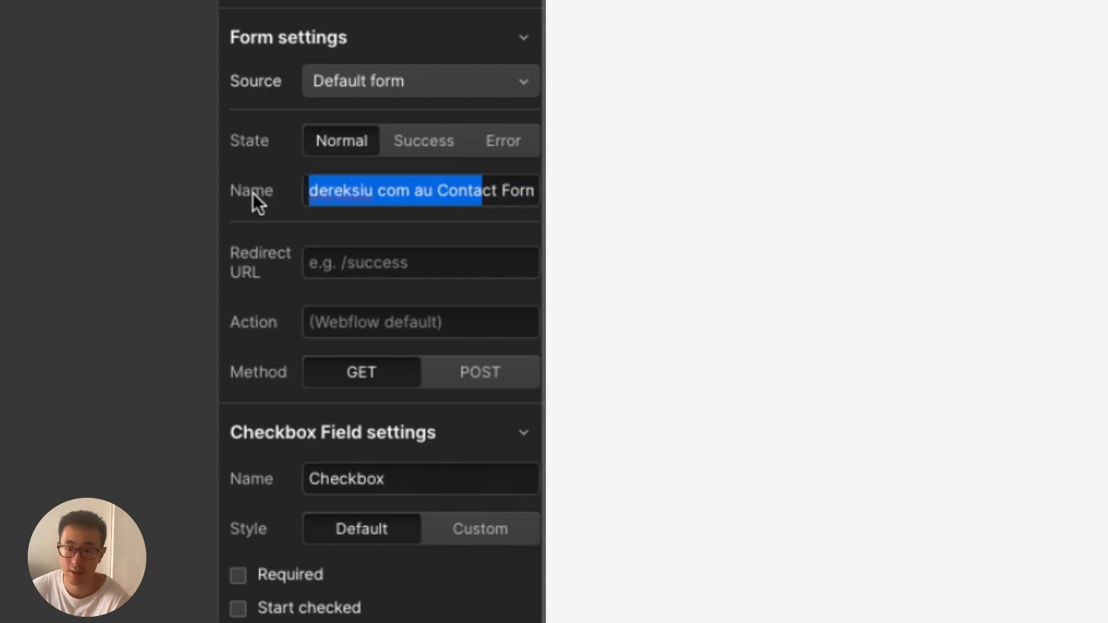
{"action": "double_click", "coordinate": [380, 478]}
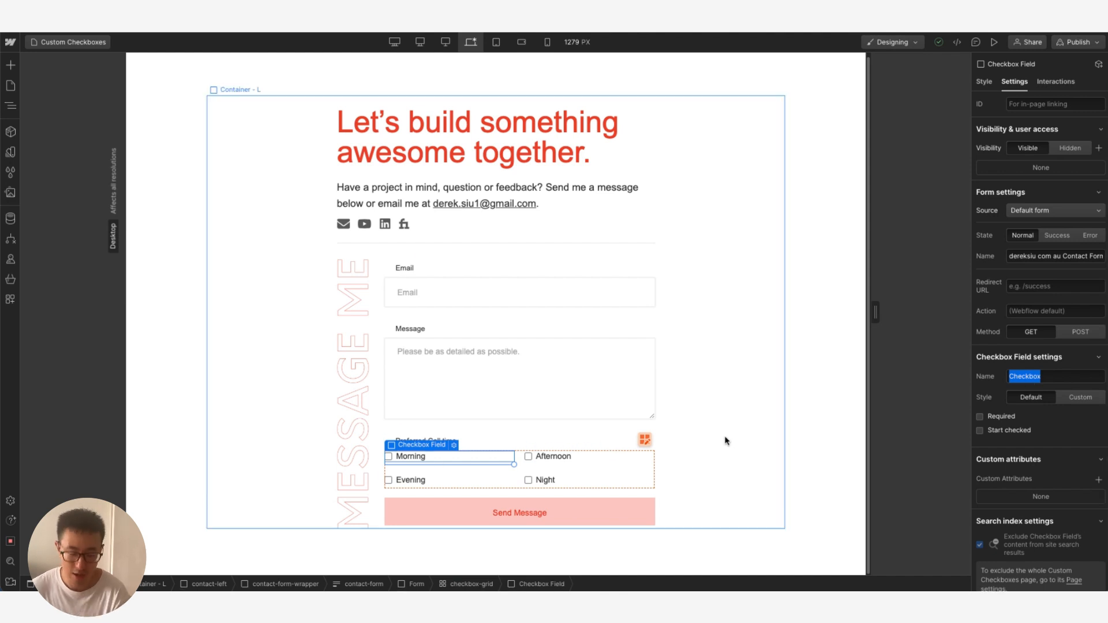
{"action": "type", "text": "Morning"}
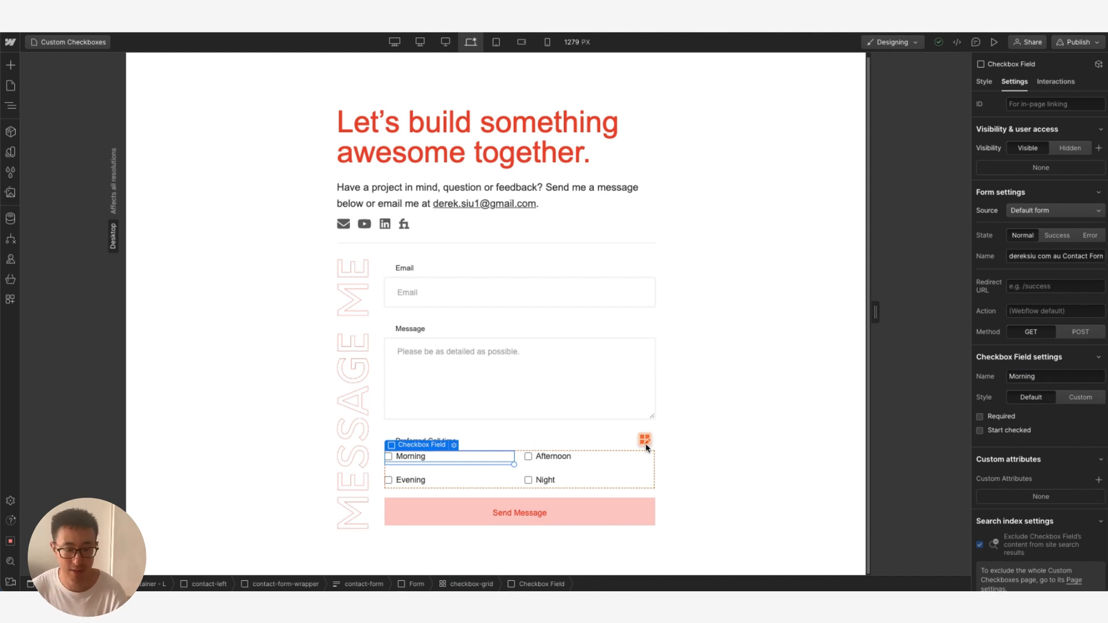
Set the field name of the Afternoon checkbox to Afternoon
{"action": "left_click", "coordinate": [533, 455]}
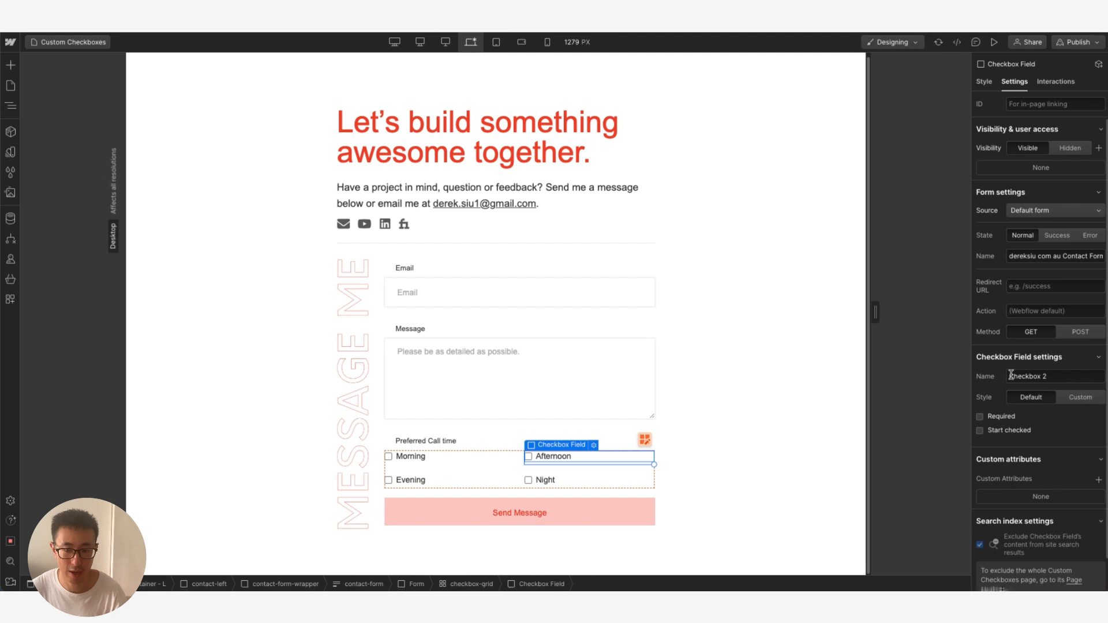
{"action": "triple_click", "coordinate": [1033, 375]}
{"action": "type", "text": "After"}
{"action": "key", "text": "super+a"}
{"action": "type", "text": "Af"}
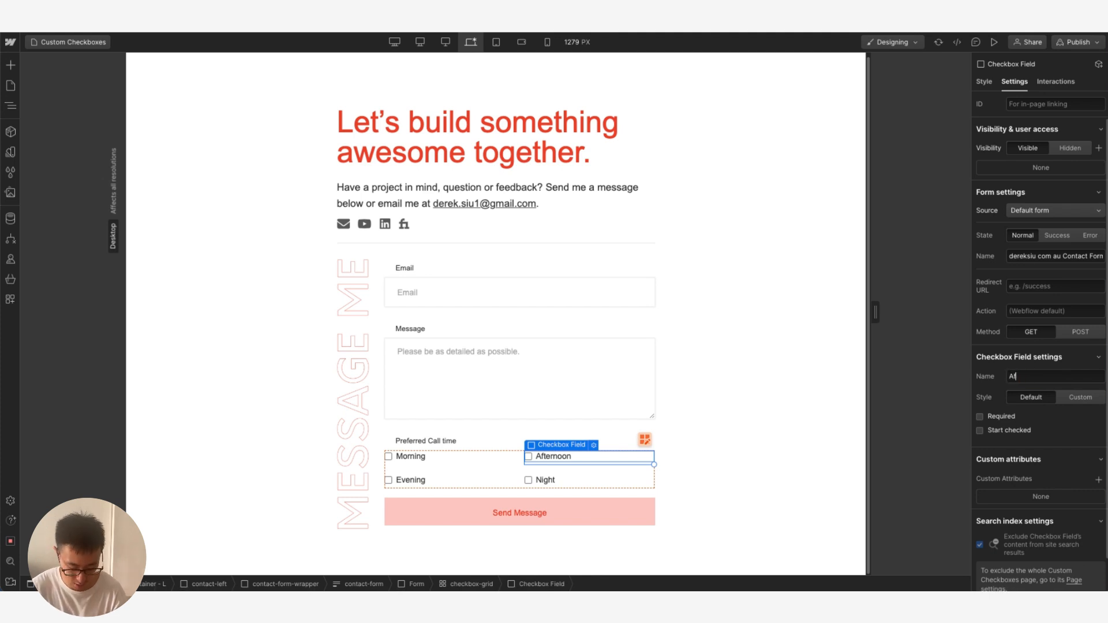
{"action": "type", "text": "ternio"}
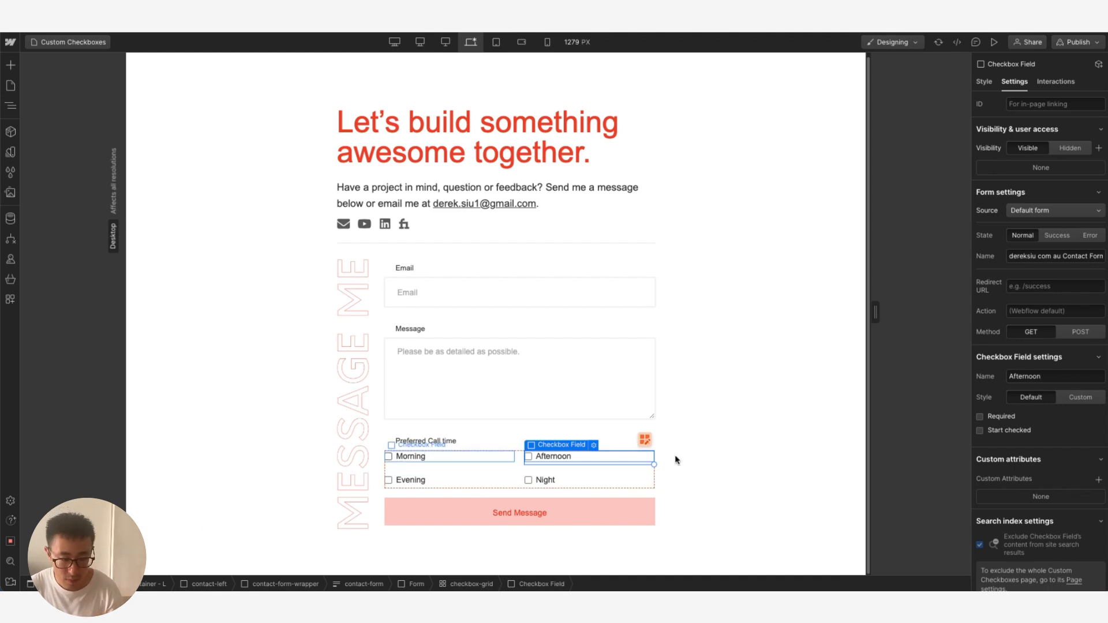
Try the Start checked option on the Morning checkbox field and switch it back off
{"action": "left_click", "coordinate": [427, 456]}
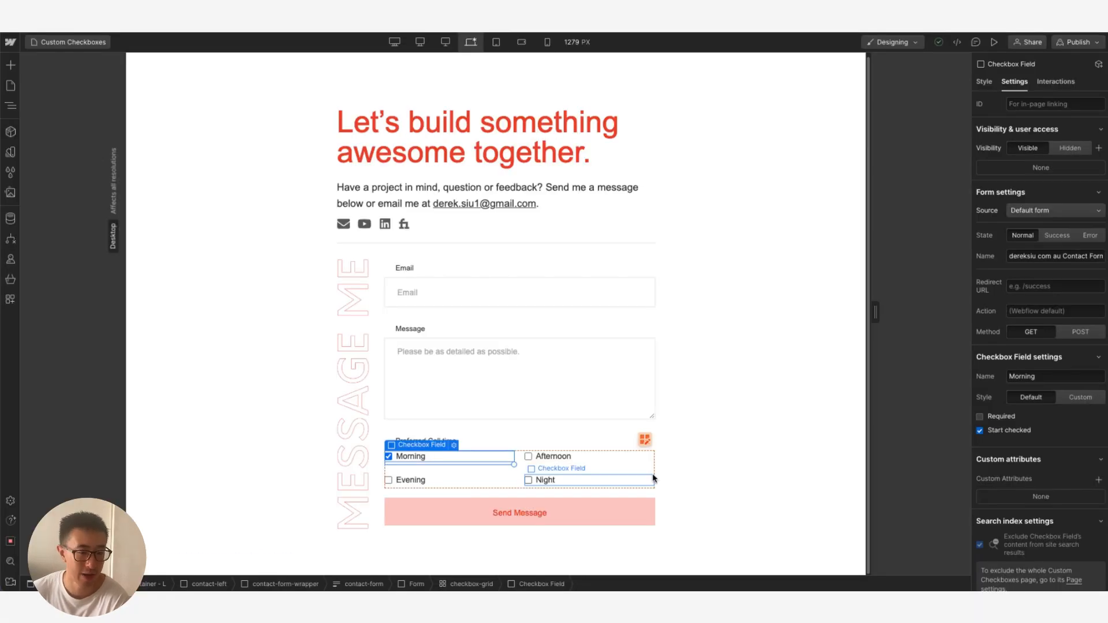
{"action": "left_click", "coordinate": [998, 432]}
{"action": "left_click", "coordinate": [1000, 434]}
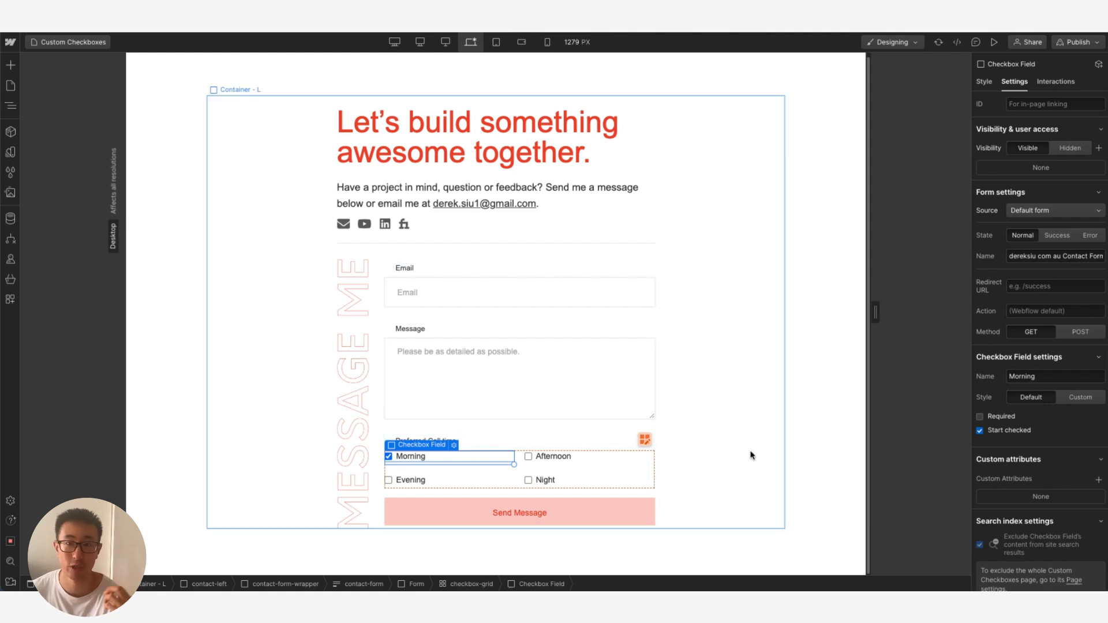
{"action": "left_click", "coordinate": [1010, 431]}
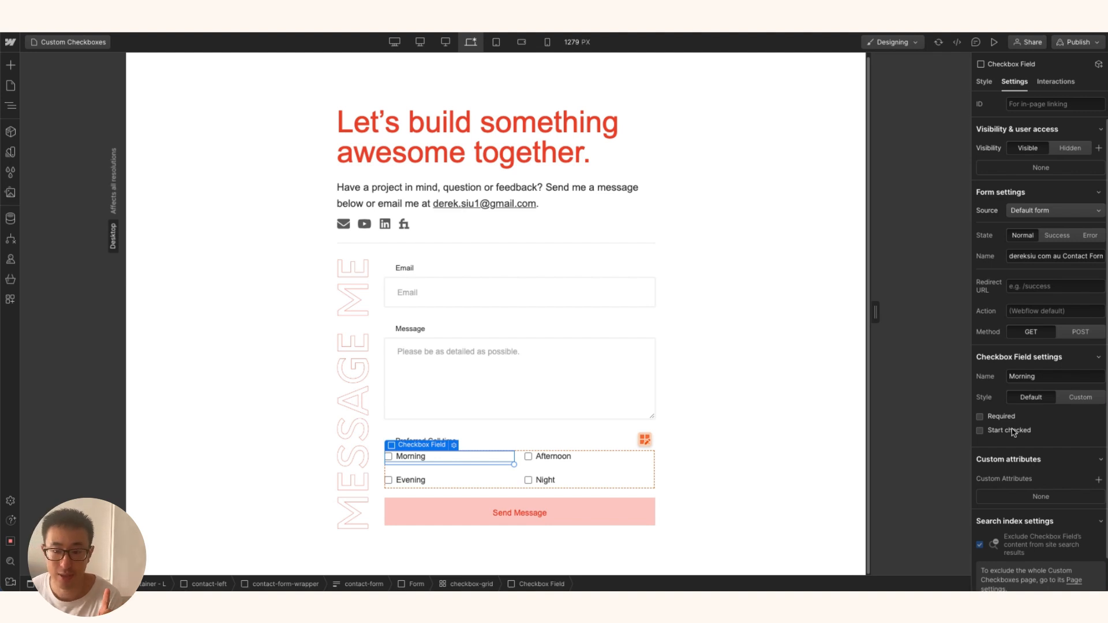
{"action": "left_click", "coordinate": [1013, 433]}
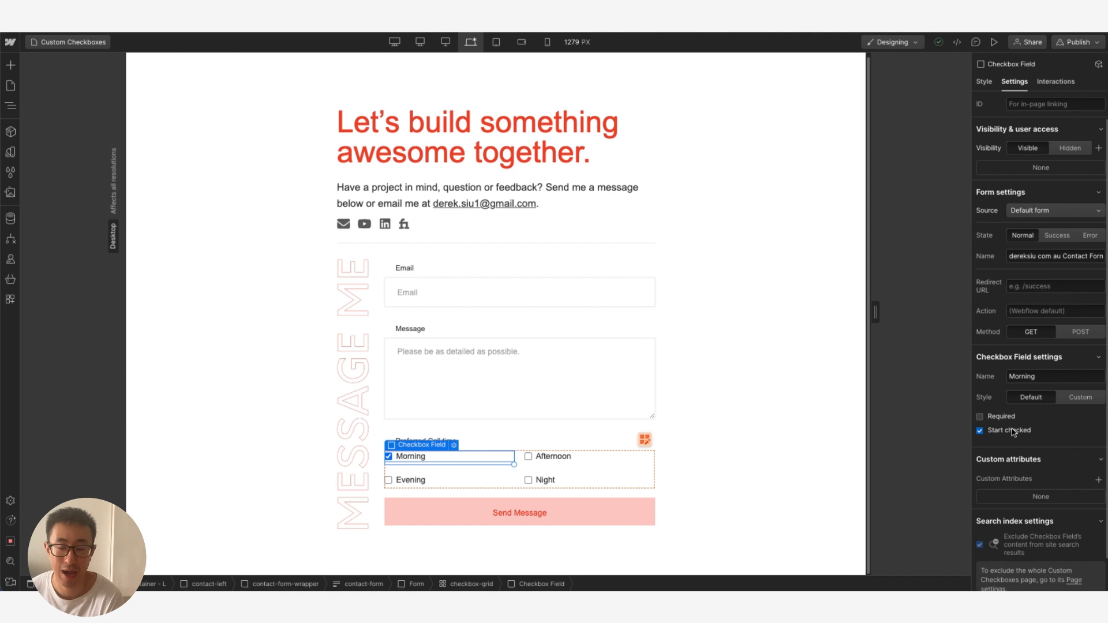
{"action": "left_click", "coordinate": [1013, 433]}
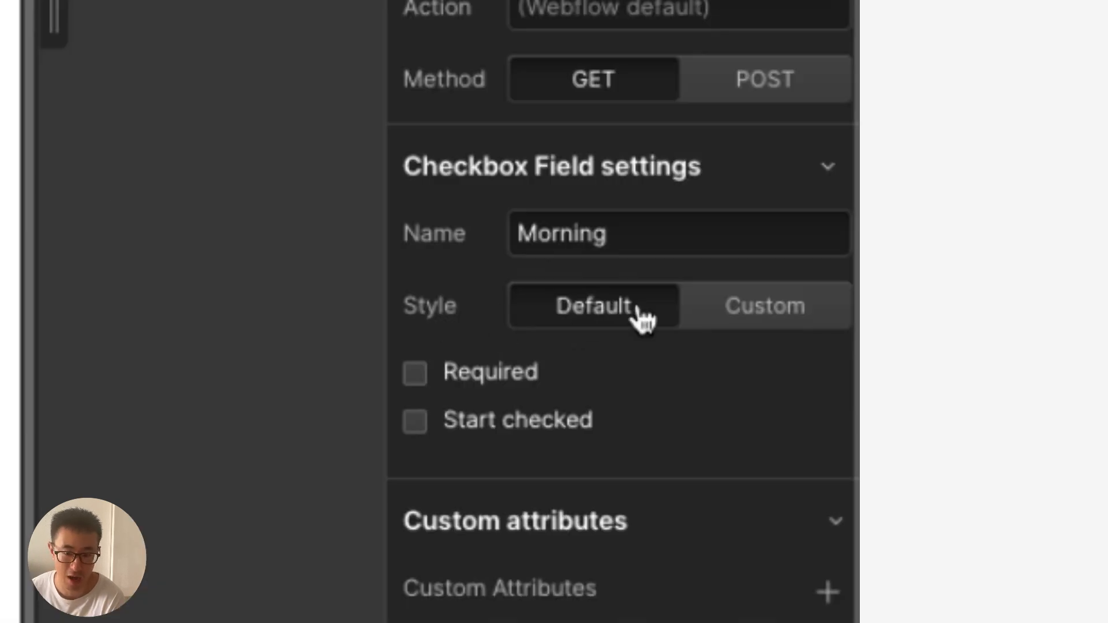
Switch the Morning checkbox to the Custom style and set the custom-checkbox box's width and height to 1 rem
{"action": "left_click", "coordinate": [752, 315]}
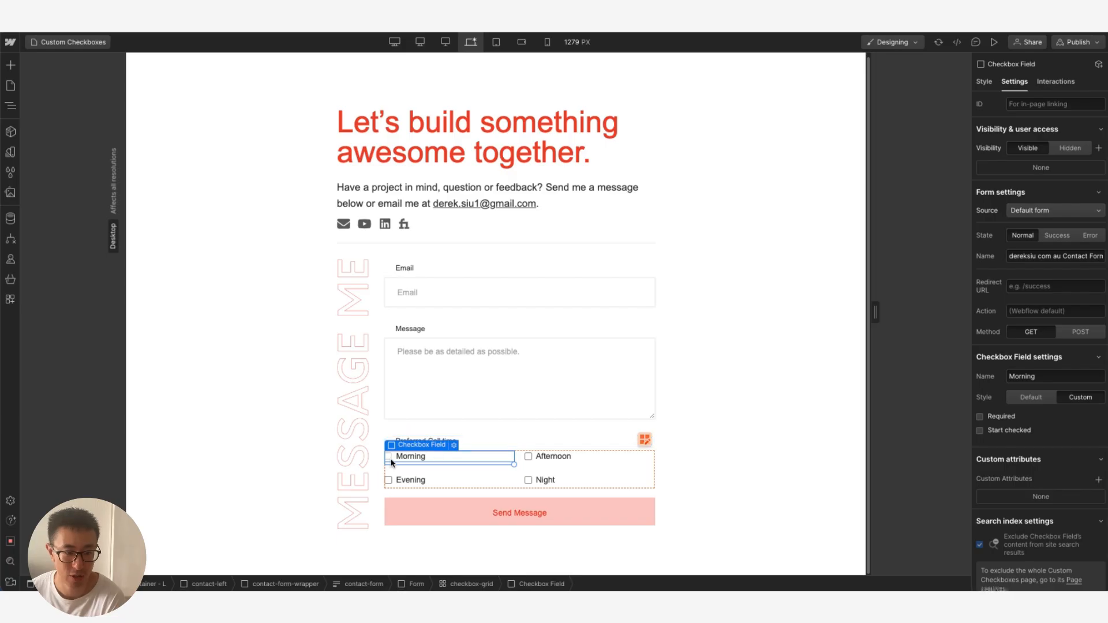
{"action": "left_click", "coordinate": [390, 460]}
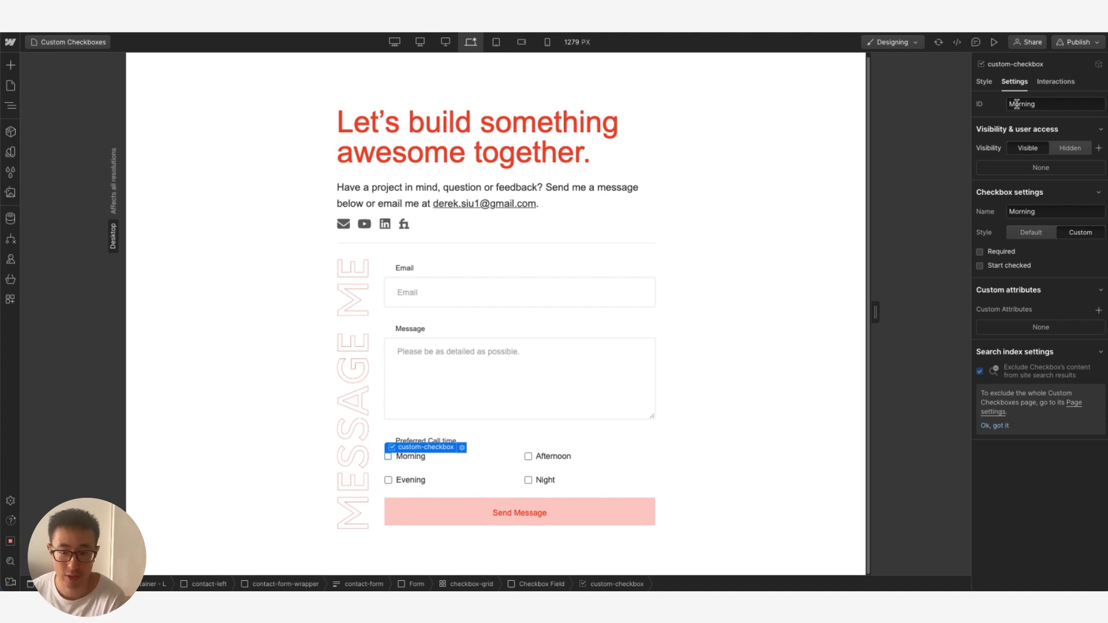
{"action": "left_click", "coordinate": [984, 83]}
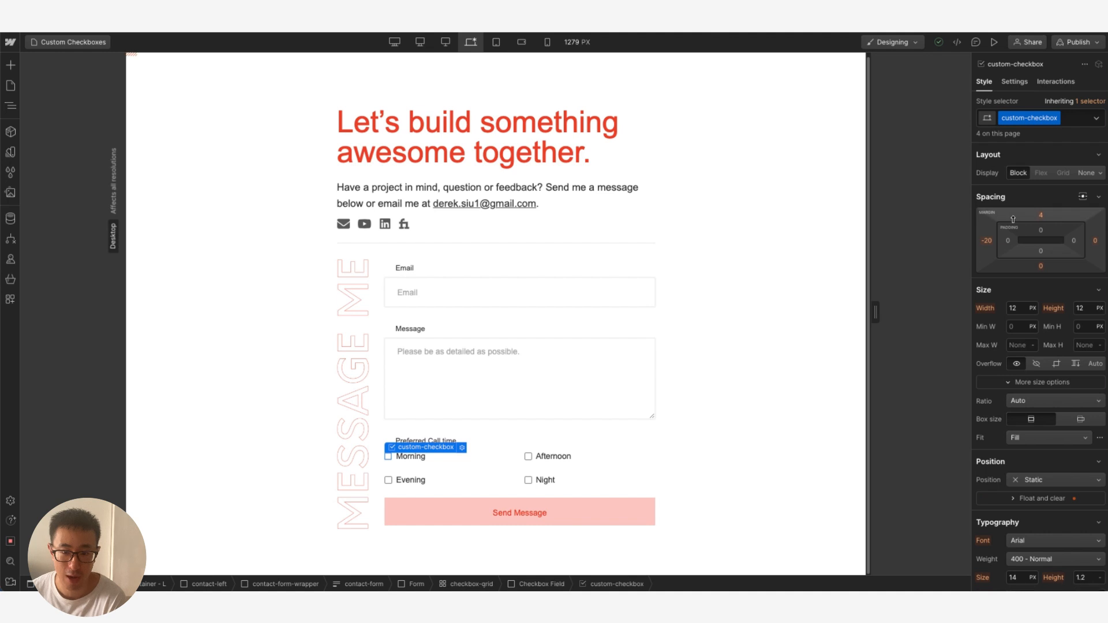
{"action": "left_click", "coordinate": [1023, 309]}
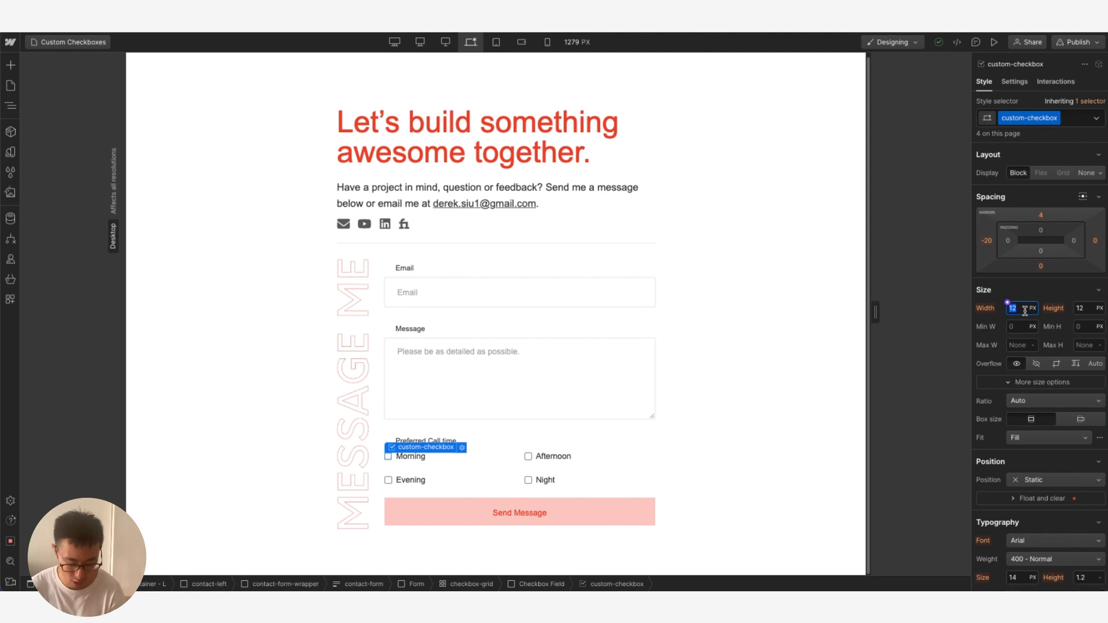
{"action": "type", "text": "1rem"}
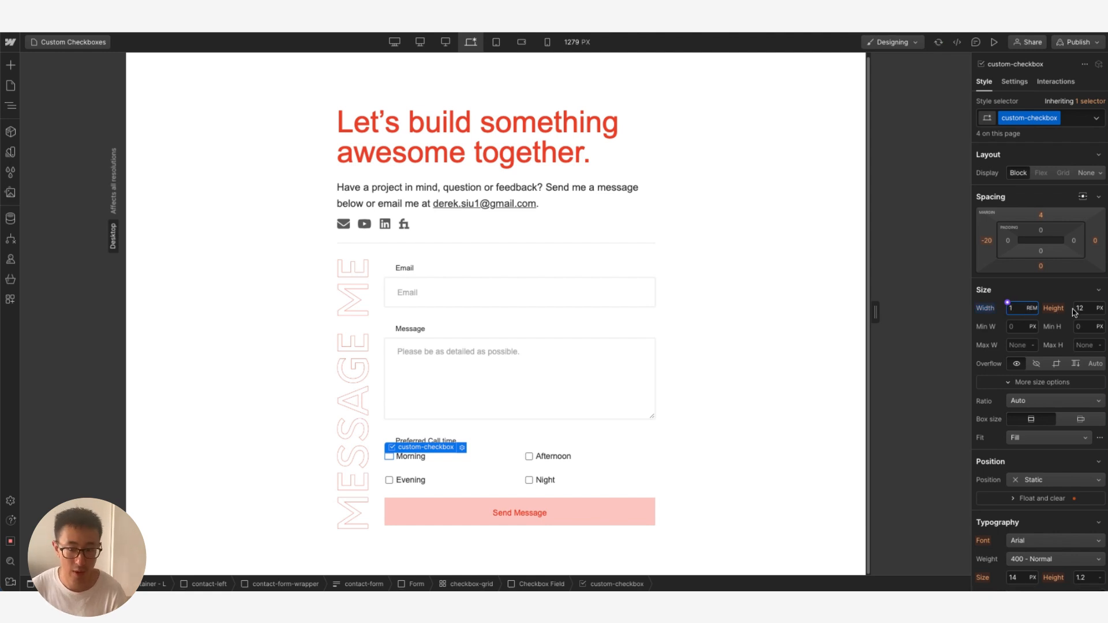
{"action": "key", "text": "Tab"}
{"action": "type", "text": "1rem"}
{"action": "key", "text": "Return"}
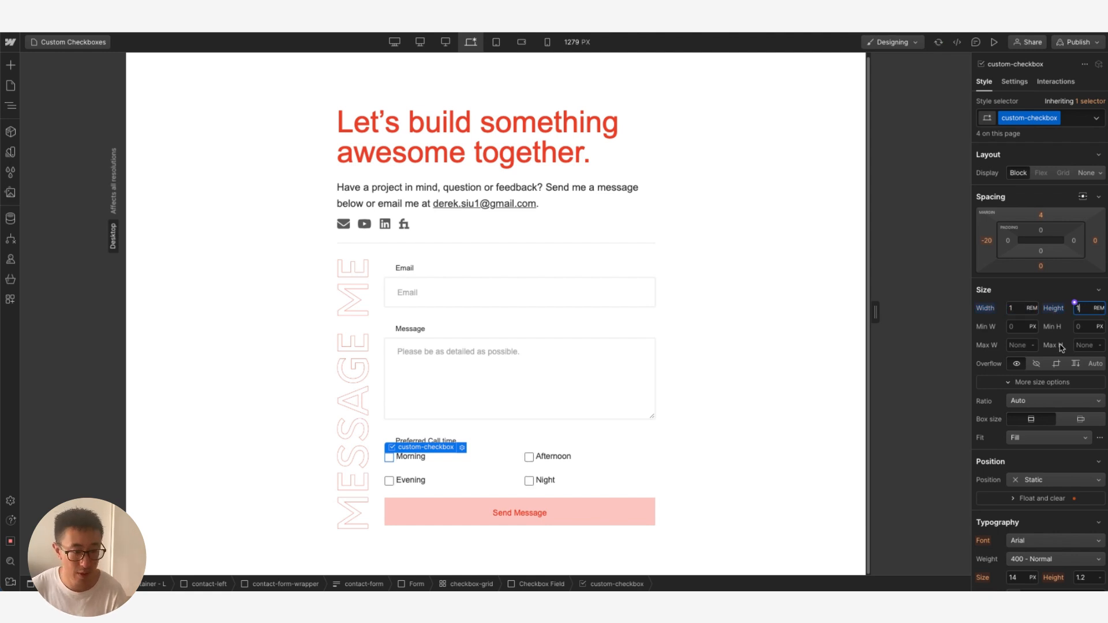
Switch the custom-checkbox class styling to its Checked state
{"action": "scroll", "coordinate": [1031, 325], "scroll_direction": "down", "scroll_amount": 5}
{"action": "scroll", "coordinate": [1031, 325], "scroll_direction": "up", "scroll_amount": 3}
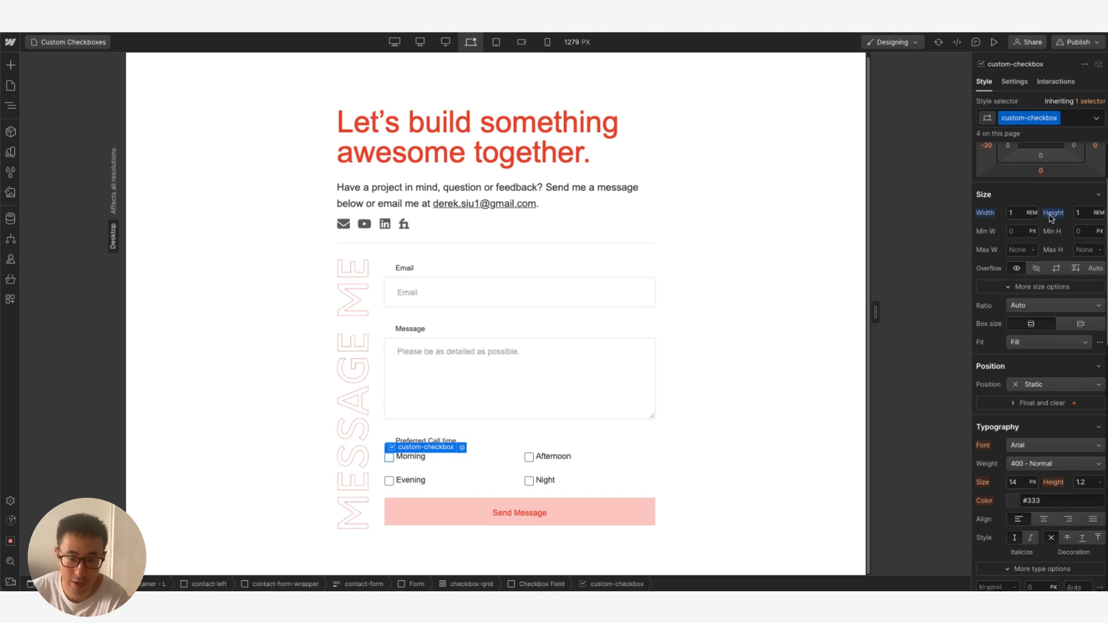
{"action": "scroll", "coordinate": [1050, 304], "scroll_direction": "down", "scroll_amount": 3}
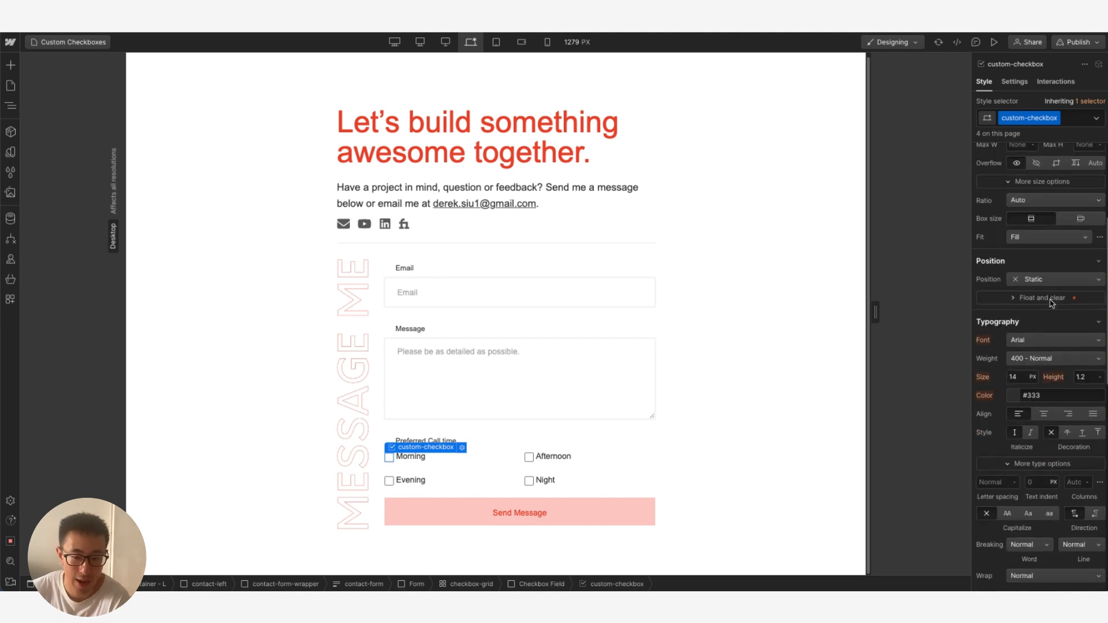
{"action": "left_click", "coordinate": [1095, 119]}
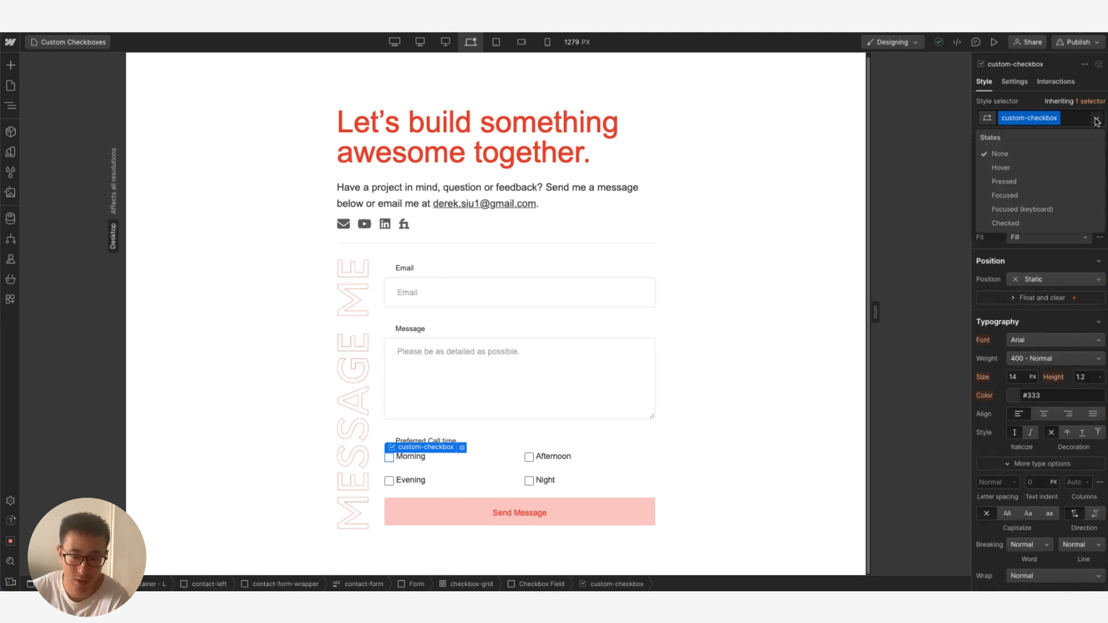
{"action": "left_click", "coordinate": [1096, 120]}
{"action": "left_click", "coordinate": [1096, 120]}
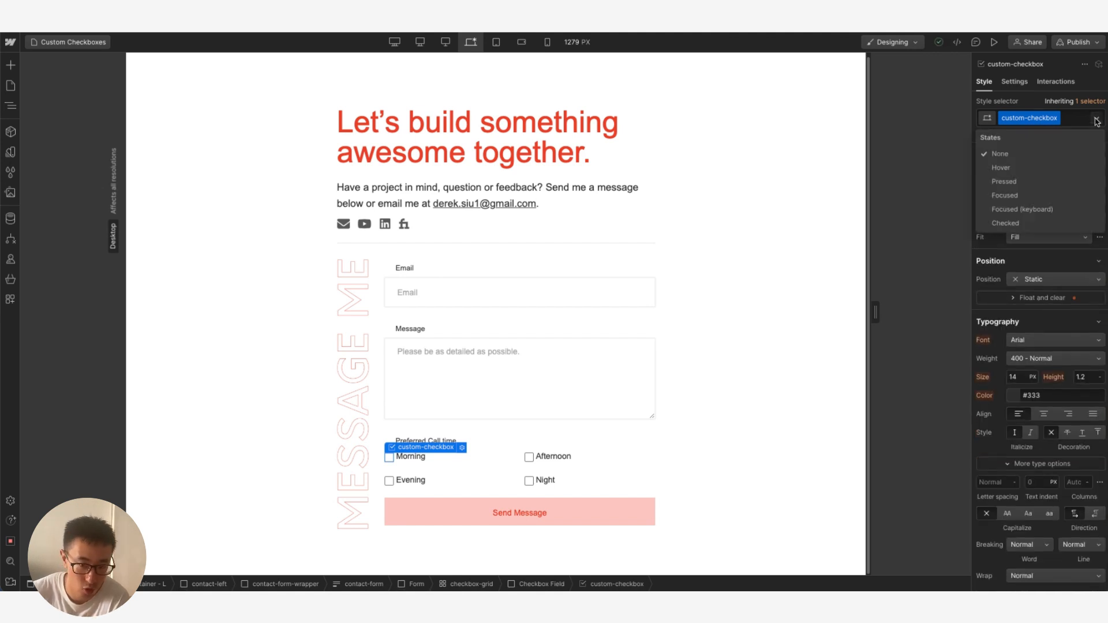
{"action": "left_click", "coordinate": [1013, 222]}
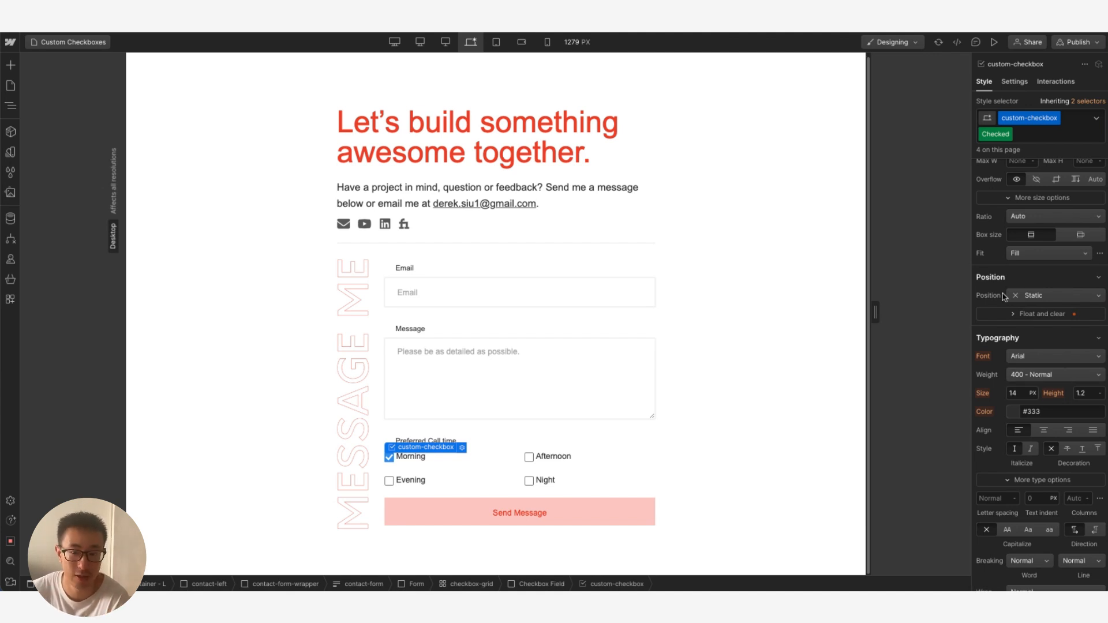
Set the Checked state's background color to the heading's red, #ef472c, by sampling it from the heading text
{"action": "scroll", "coordinate": [1007, 298], "scroll_direction": "down", "scroll_amount": 5}
{"action": "scroll", "coordinate": [1015, 309], "scroll_direction": "down", "scroll_amount": 1}
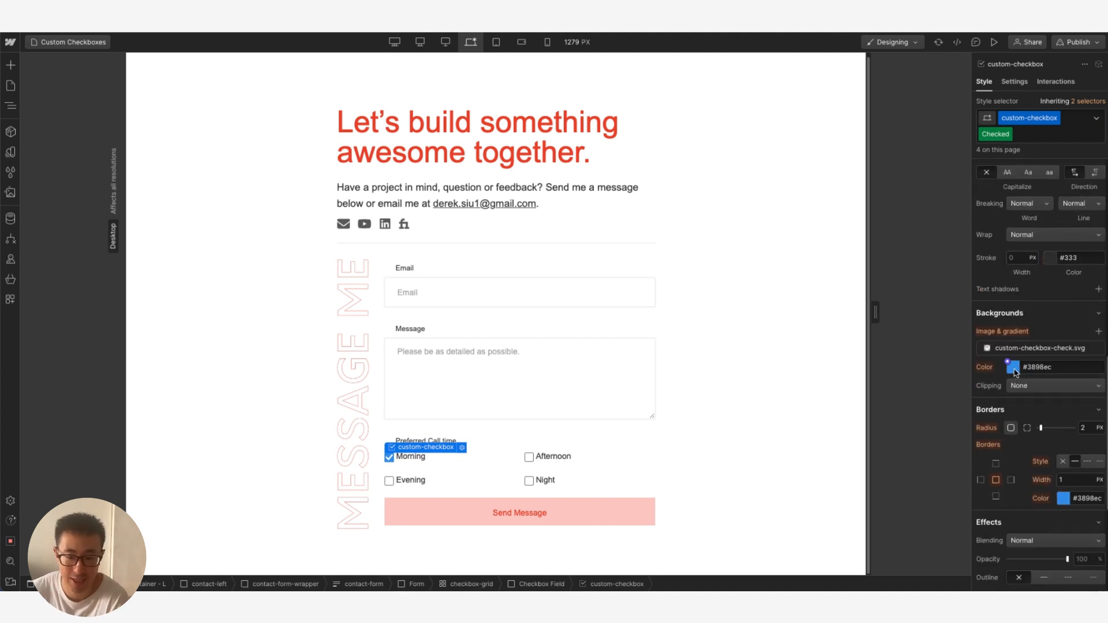
{"action": "left_click", "coordinate": [1029, 349]}
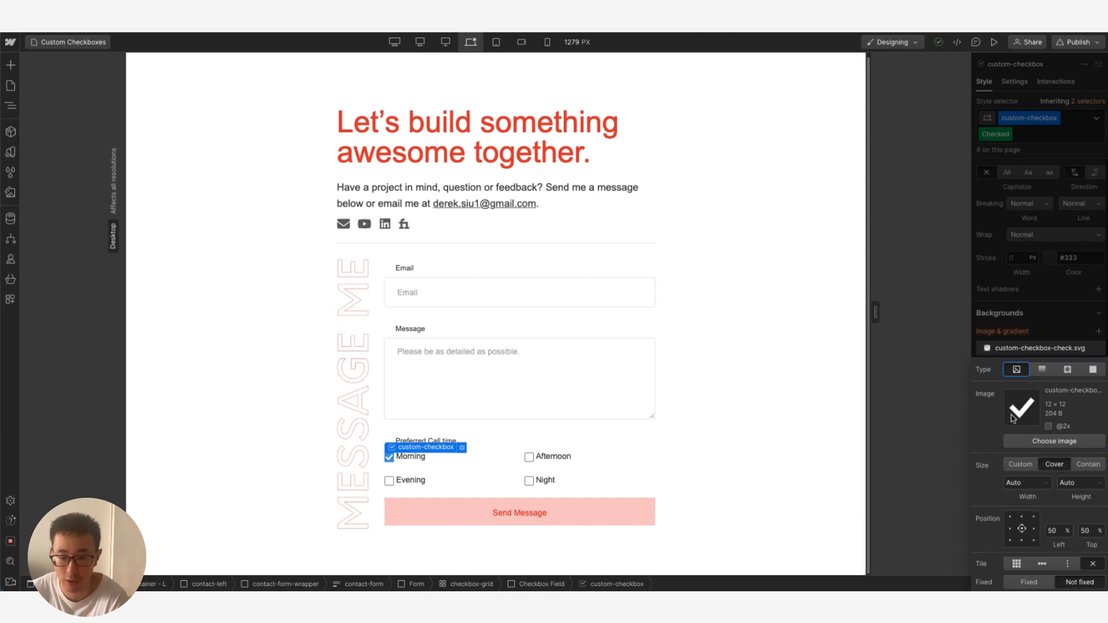
{"action": "left_click", "coordinate": [1030, 313]}
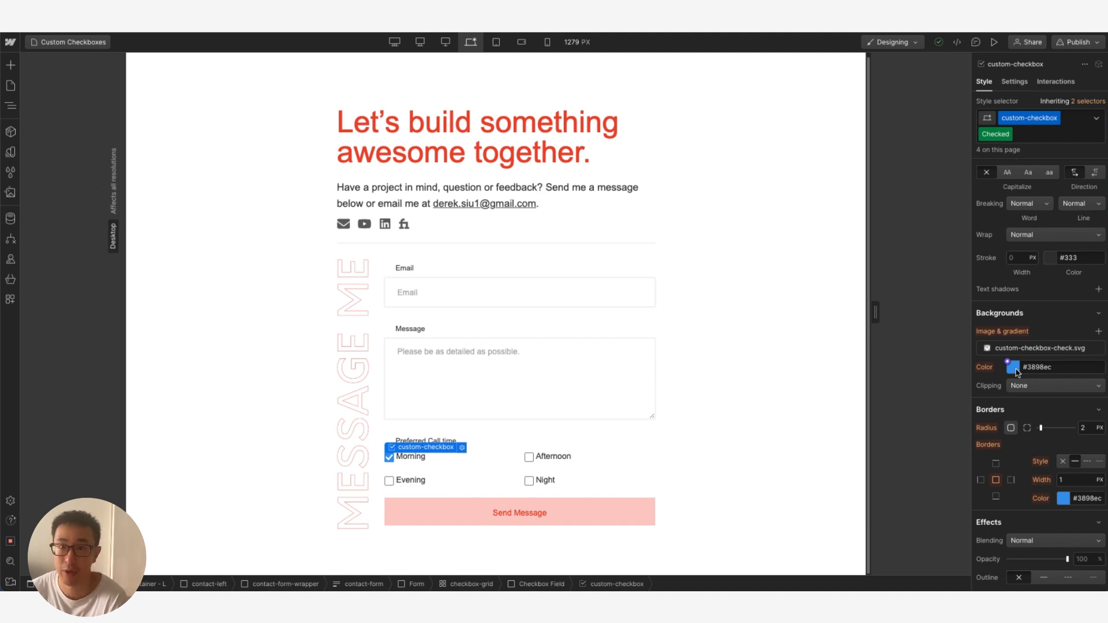
{"action": "left_click", "coordinate": [1013, 367]}
{"action": "left_click", "coordinate": [984, 482]}
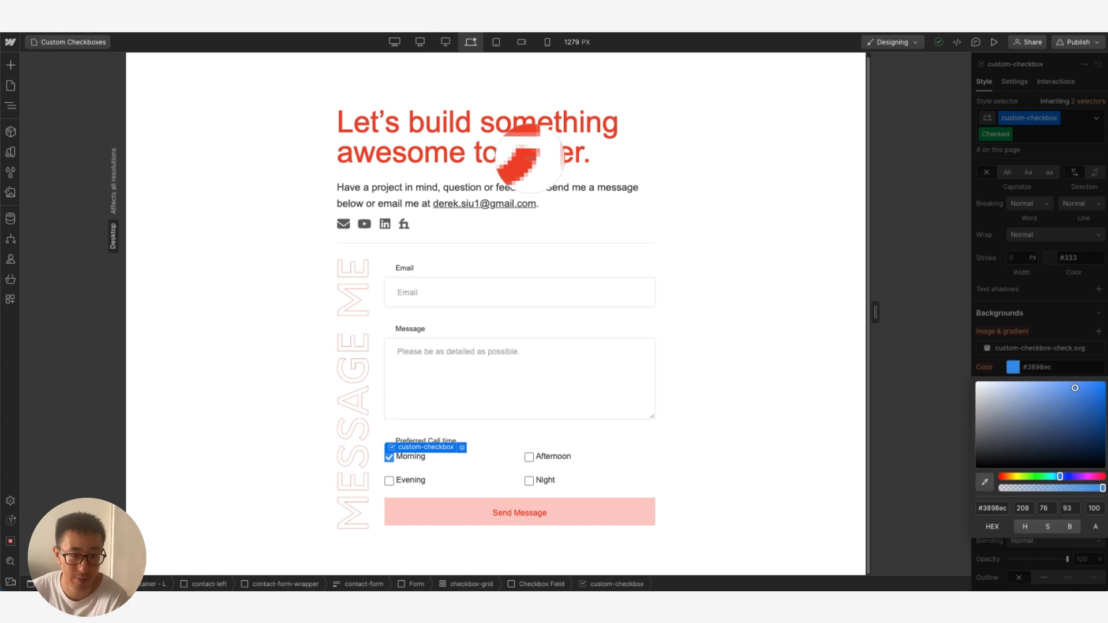
{"action": "left_click", "coordinate": [518, 153]}
{"action": "left_click", "coordinate": [1010, 312]}
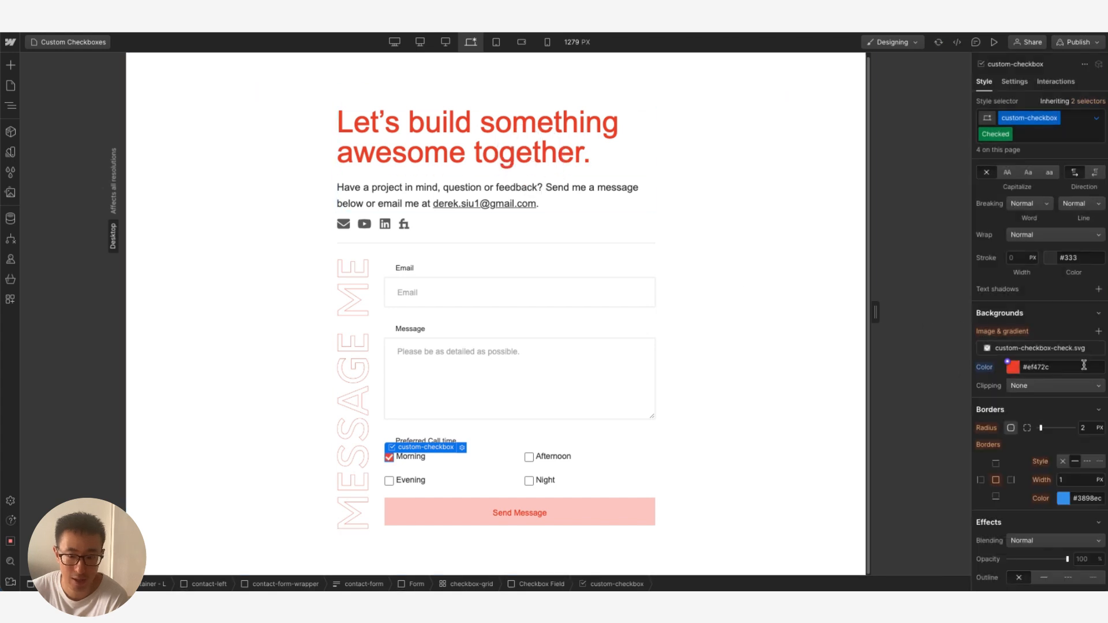
Set the Checked state's border color to the same #ef472c red sampled from the heading
{"action": "left_click", "coordinate": [1063, 502]}
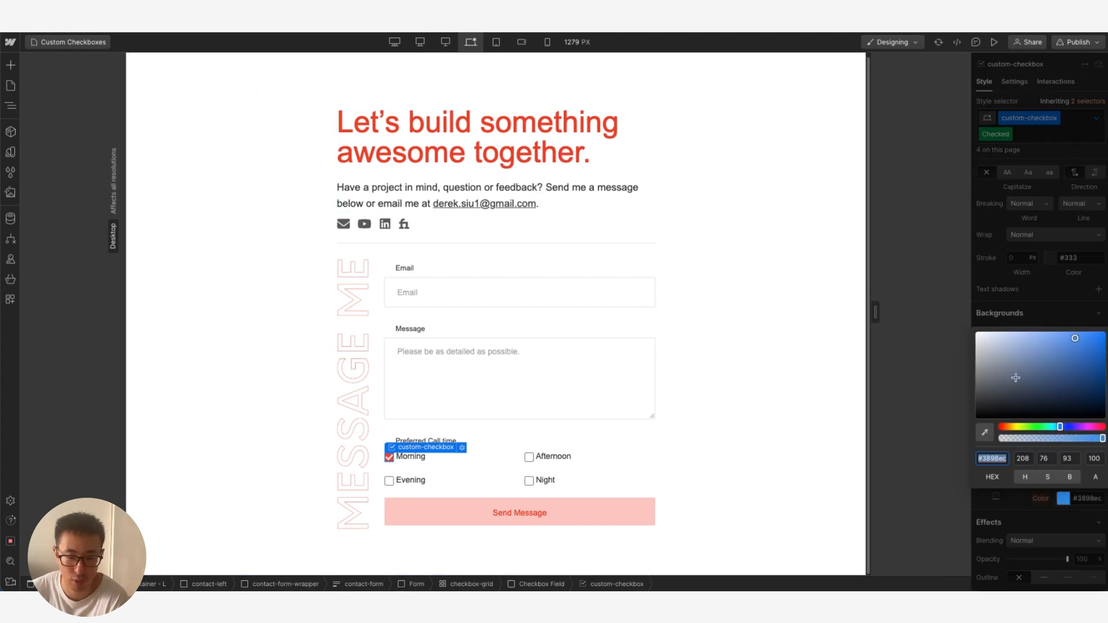
{"action": "left_click_drag", "start_coordinate": [1016, 378], "coordinate": [865, 574]}
{"action": "left_click_drag", "start_coordinate": [1025, 399], "coordinate": [974, 330]}
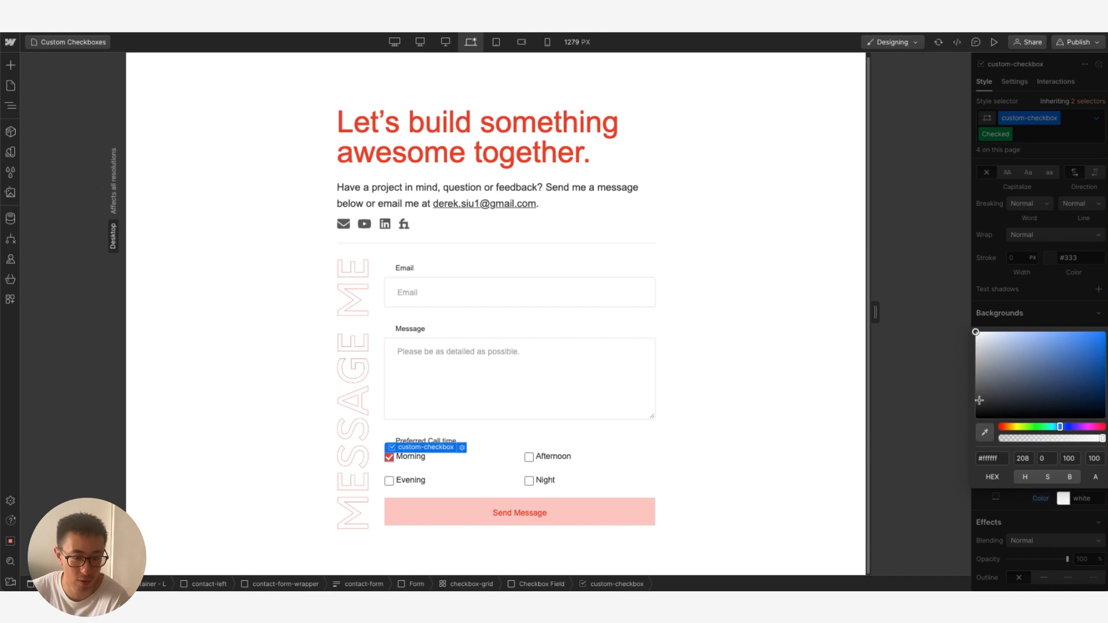
{"action": "left_click", "coordinate": [984, 432]}
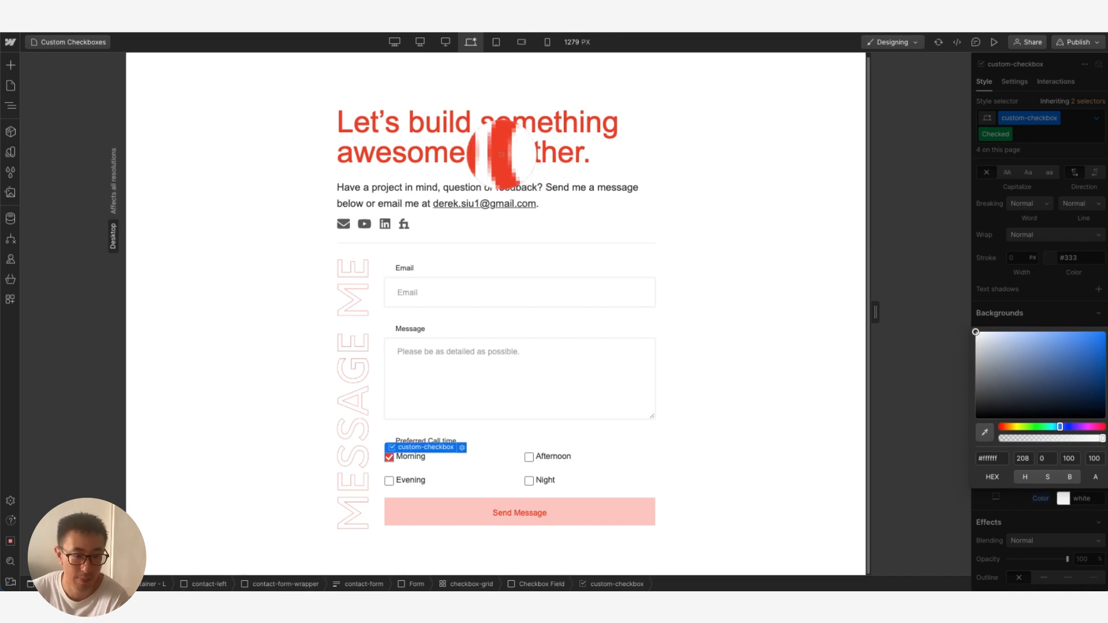
{"action": "left_click", "coordinate": [504, 151]}
{"action": "key", "text": "Escape"}
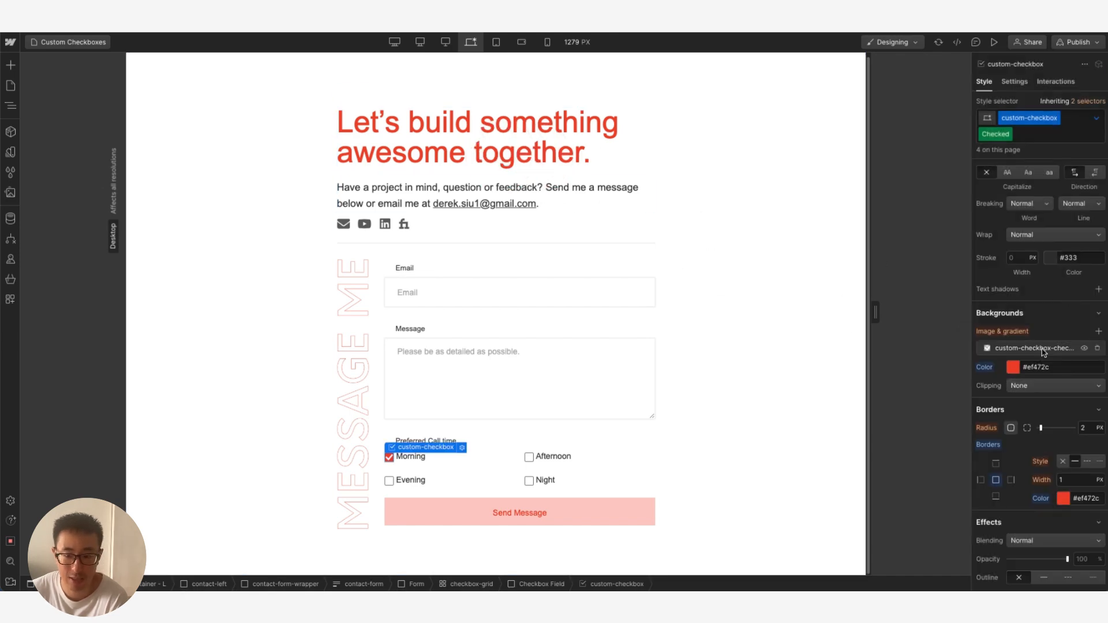
Hide the custom-checkbox-check.svg background image in the Checked state
{"action": "left_click", "coordinate": [1042, 348]}
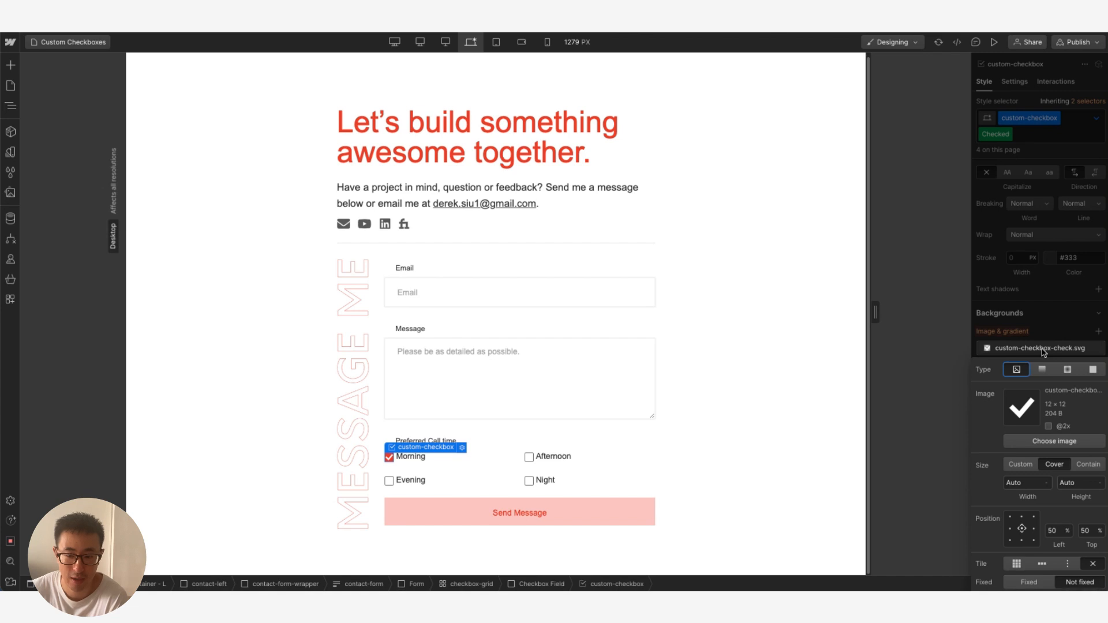
{"action": "left_click", "coordinate": [1043, 349]}
{"action": "left_click", "coordinate": [1084, 348]}
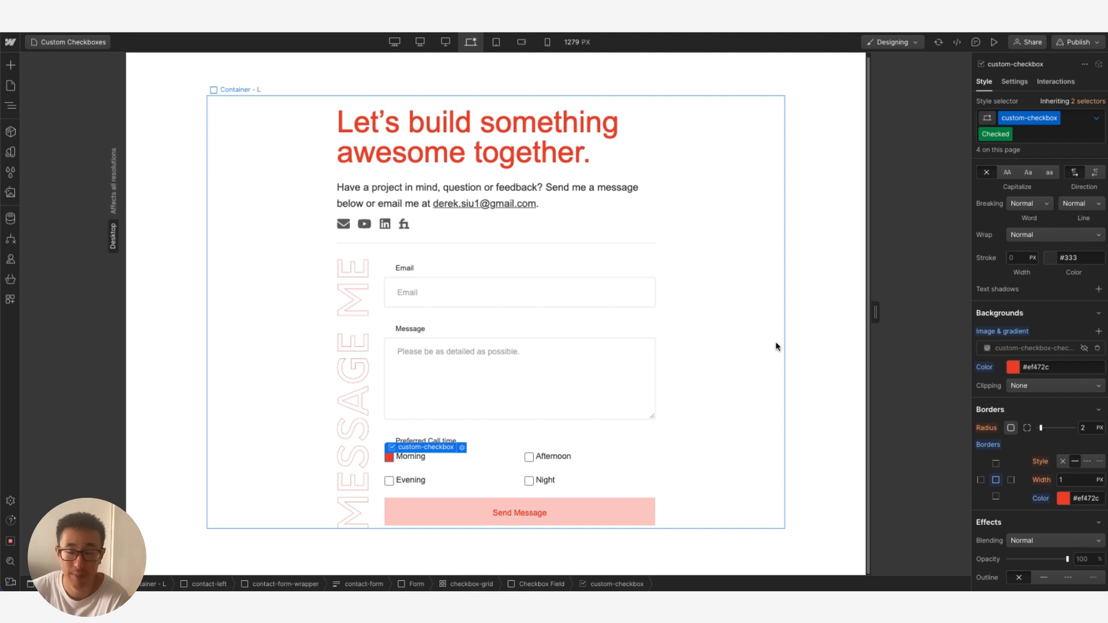
Return the custom-checkbox class to the None state and deselect the checkbox
{"action": "left_click", "coordinate": [1084, 101]}
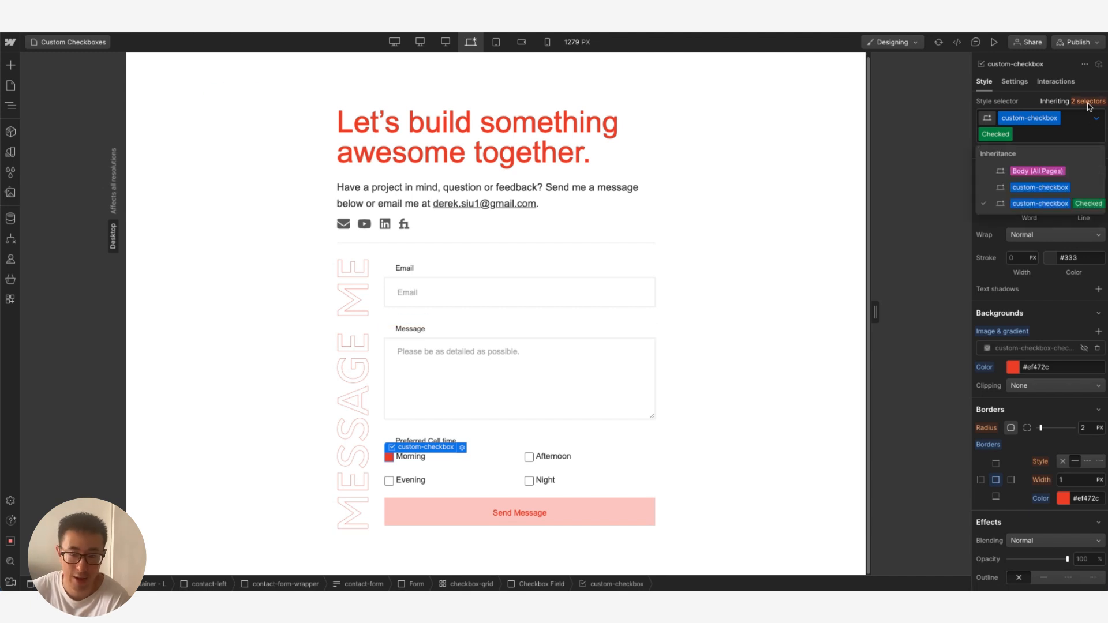
{"action": "left_click", "coordinate": [1096, 119]}
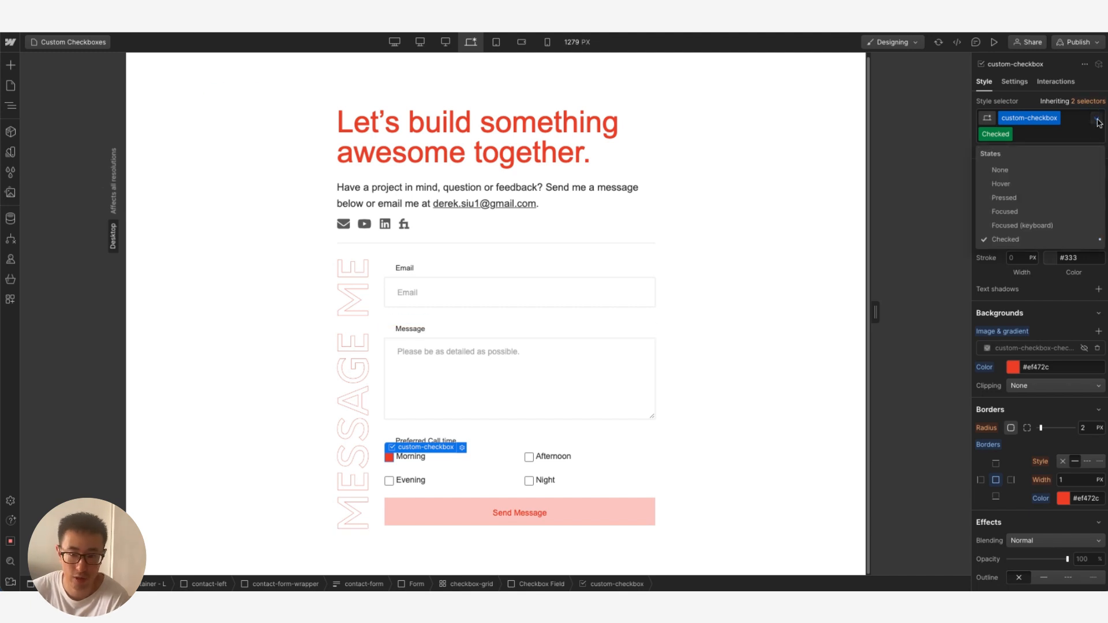
{"action": "left_click", "coordinate": [1042, 170]}
{"action": "left_click", "coordinate": [670, 205]}
Preview the page and toggle the Morning, Afternoon and Night checkboxes to compare their checked appearance
{"action": "left_click", "coordinate": [993, 42]}
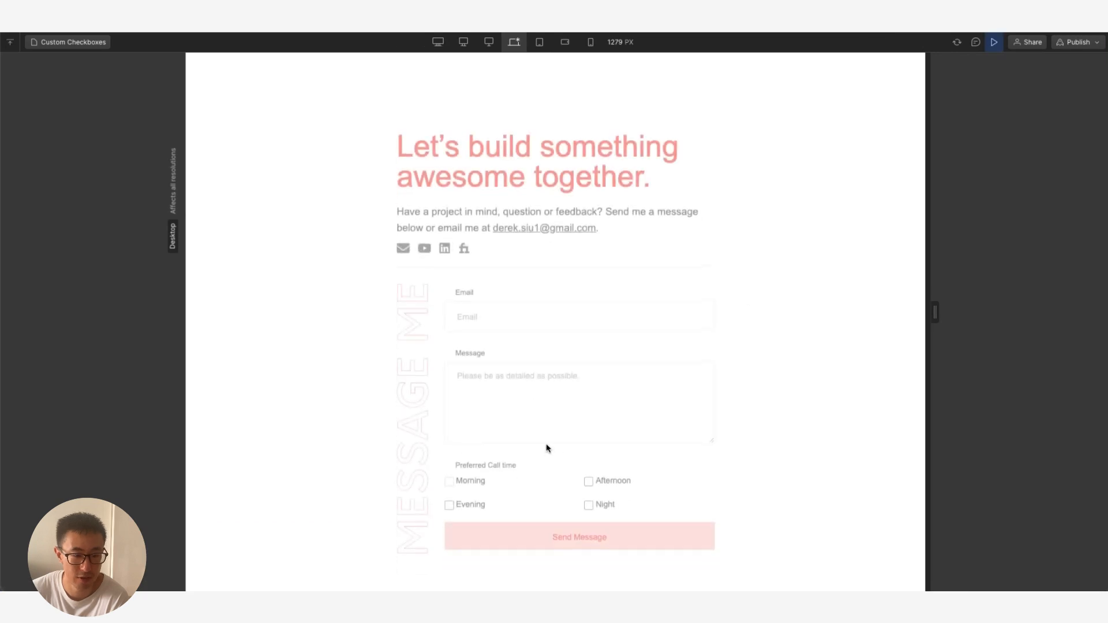
{"action": "left_click", "coordinate": [462, 471]}
{"action": "left_click", "coordinate": [603, 467]}
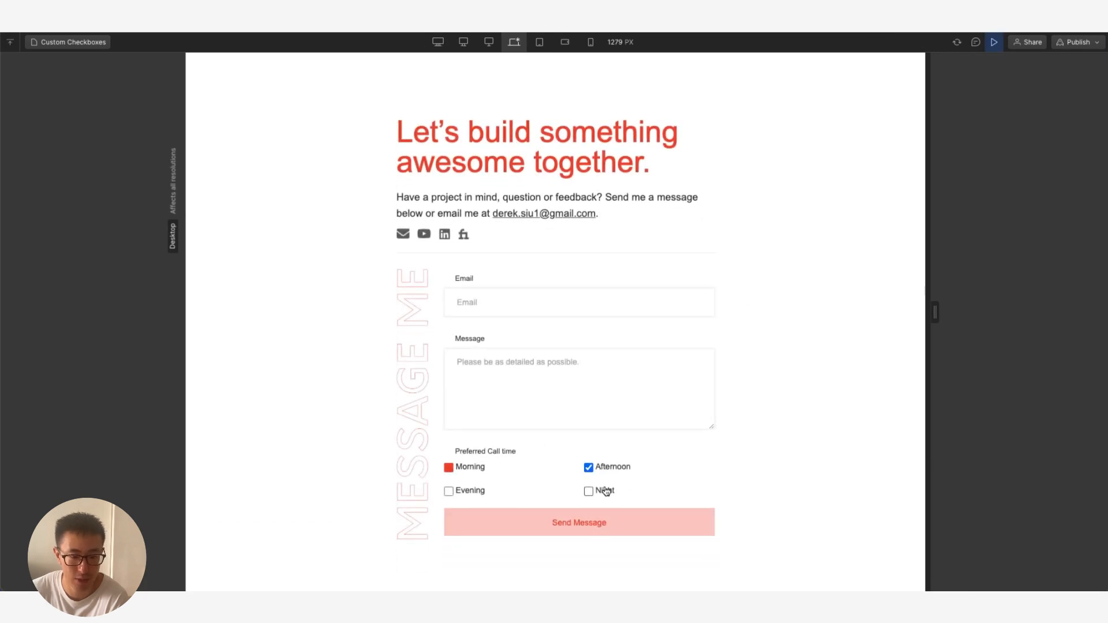
{"action": "left_click", "coordinate": [605, 492]}
{"action": "left_click", "coordinate": [469, 472]}
{"action": "left_click", "coordinate": [480, 473]}
{"action": "left_click", "coordinate": [477, 473]}
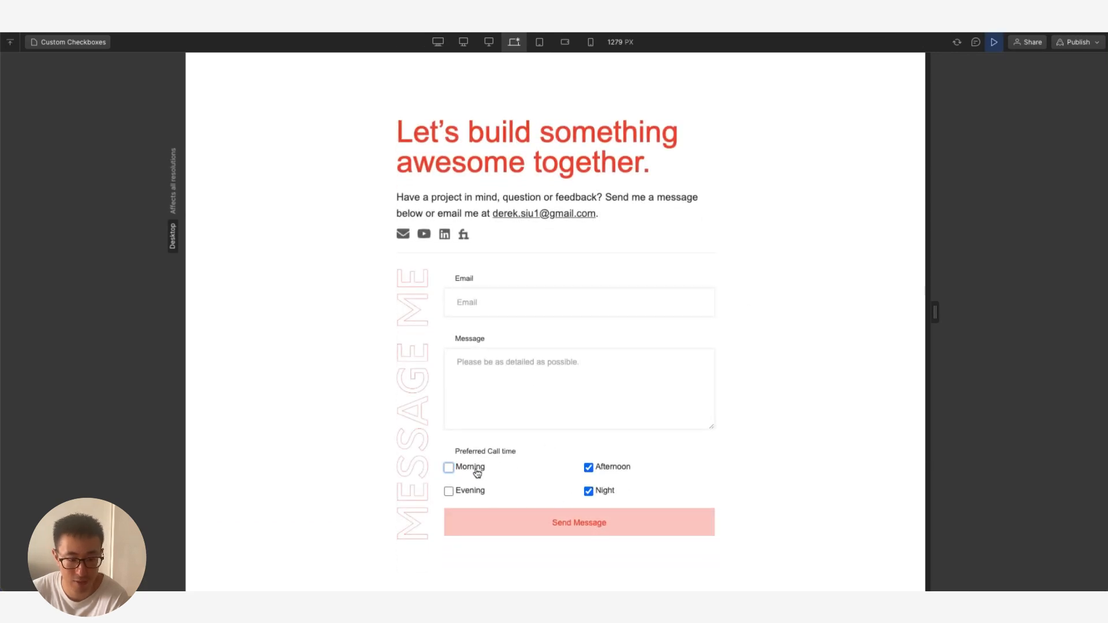
{"action": "left_click", "coordinate": [477, 474]}
{"action": "left_click", "coordinate": [477, 475]}
{"action": "left_click", "coordinate": [477, 473]}
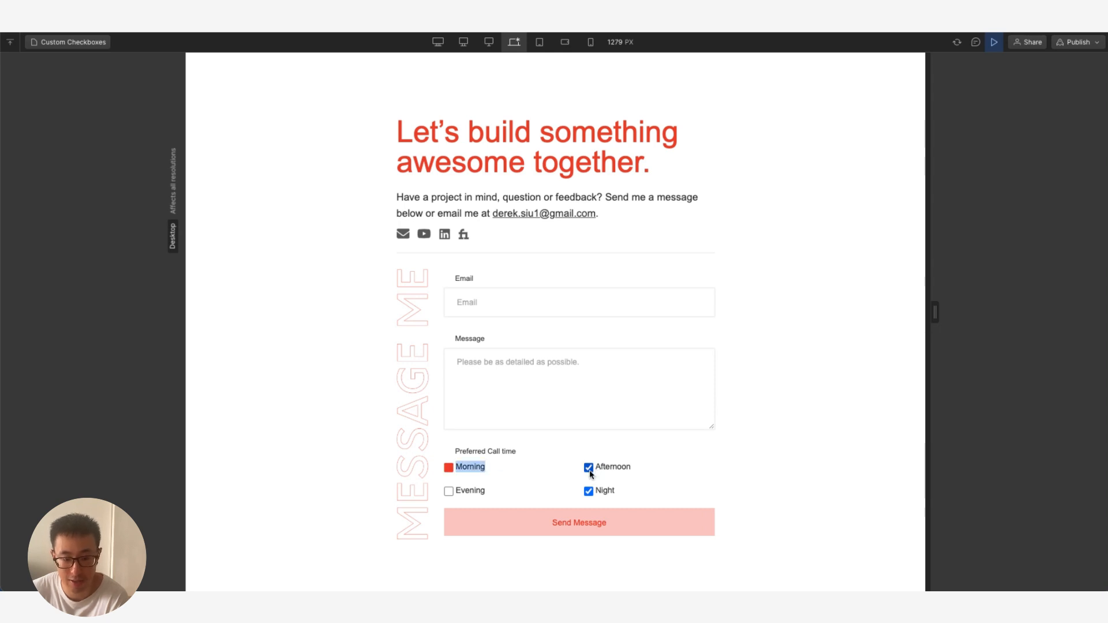
{"action": "left_click", "coordinate": [588, 491]}
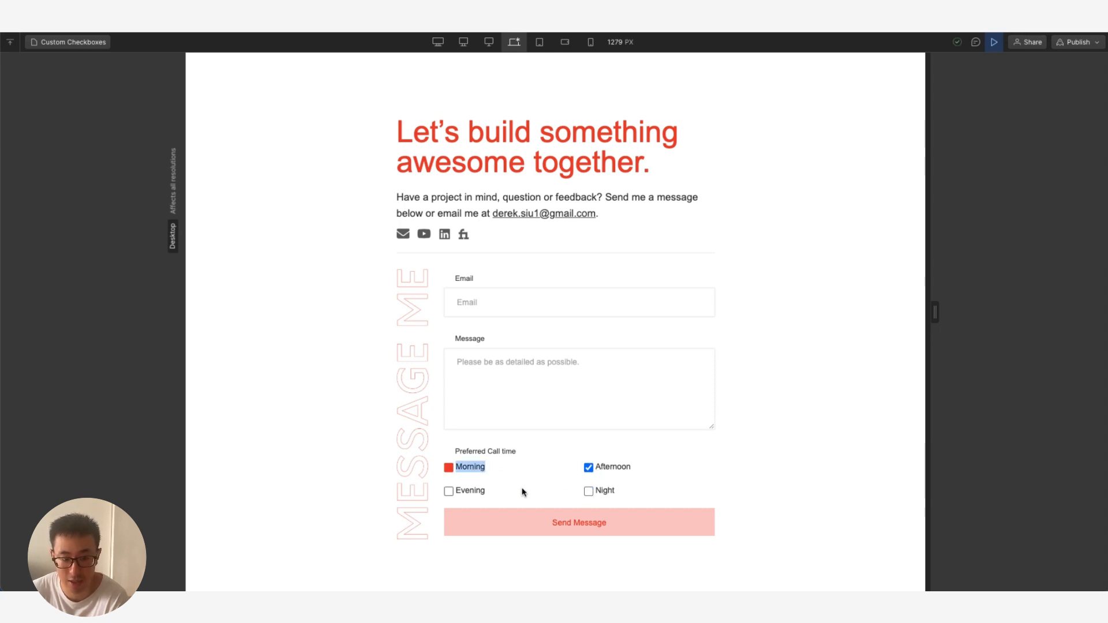
{"action": "left_click", "coordinate": [588, 492]}
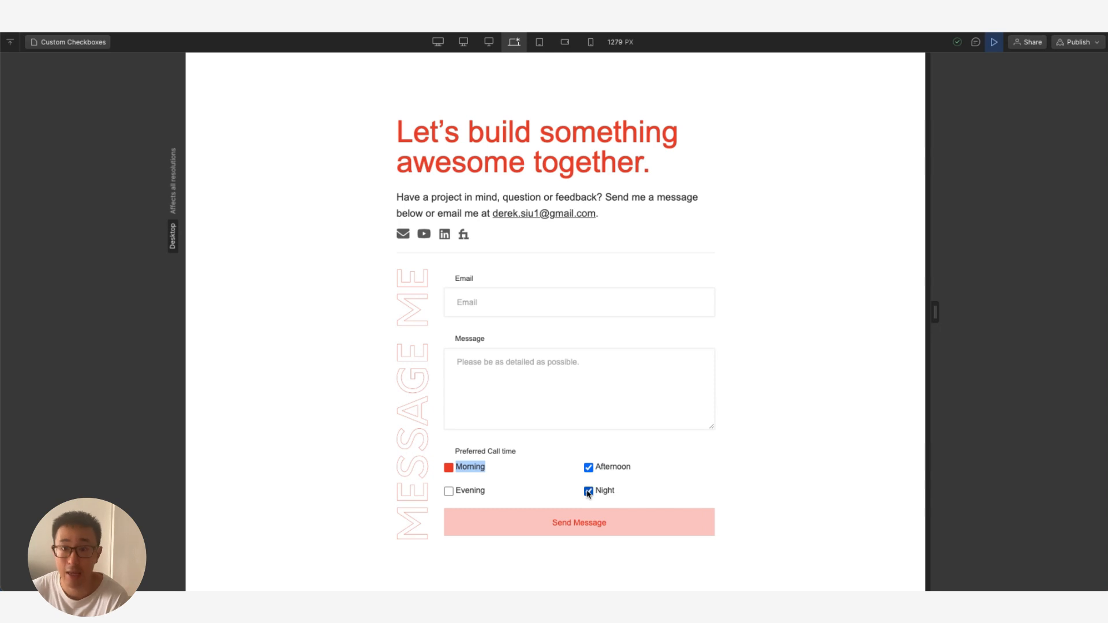
{"action": "left_click", "coordinate": [994, 42]}
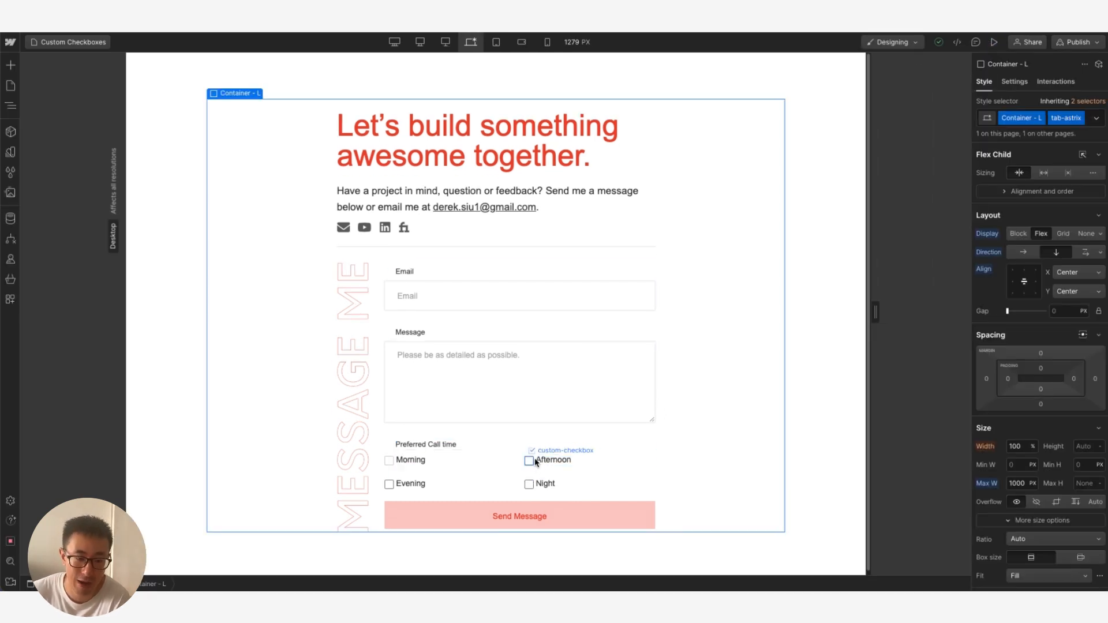
Set the Afternoon checkbox's style to Custom in its element settings
{"action": "left_click", "coordinate": [529, 461]}
{"action": "left_click", "coordinate": [1013, 82]}
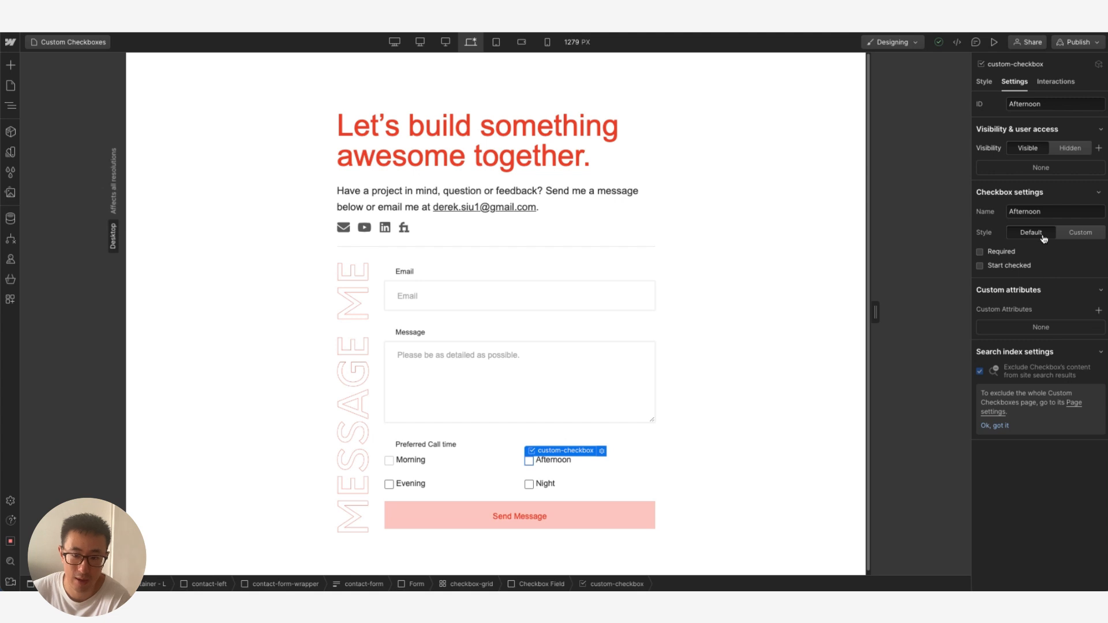
{"action": "left_click", "coordinate": [1079, 233]}
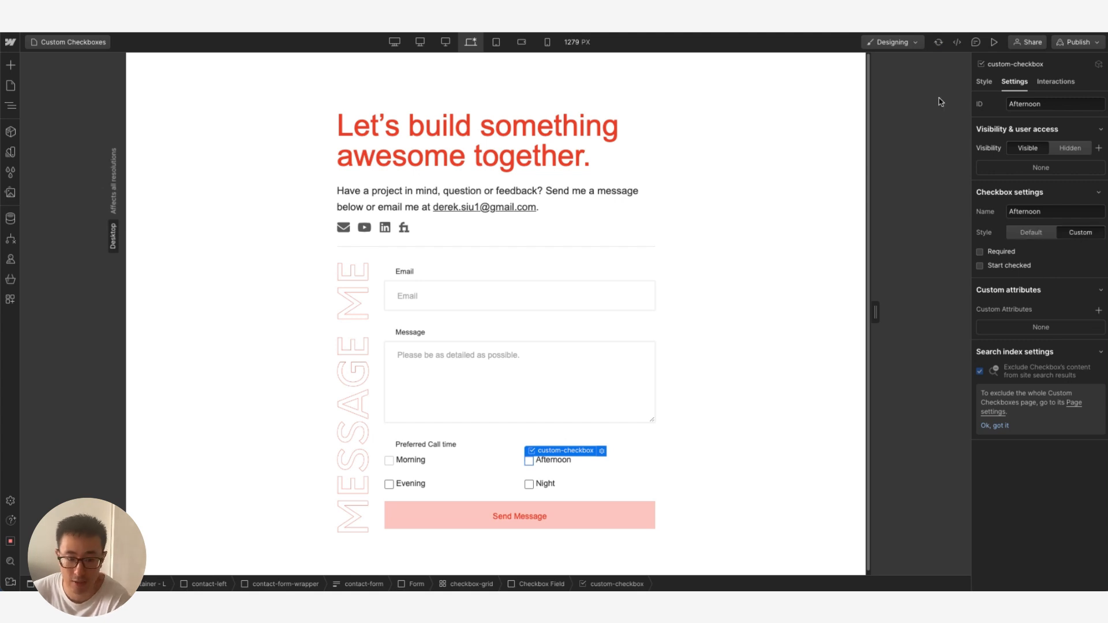
Preview the page again and toggle the Afternoon, Morning and Evening checkboxes to check their styling
{"action": "left_click", "coordinate": [994, 42]}
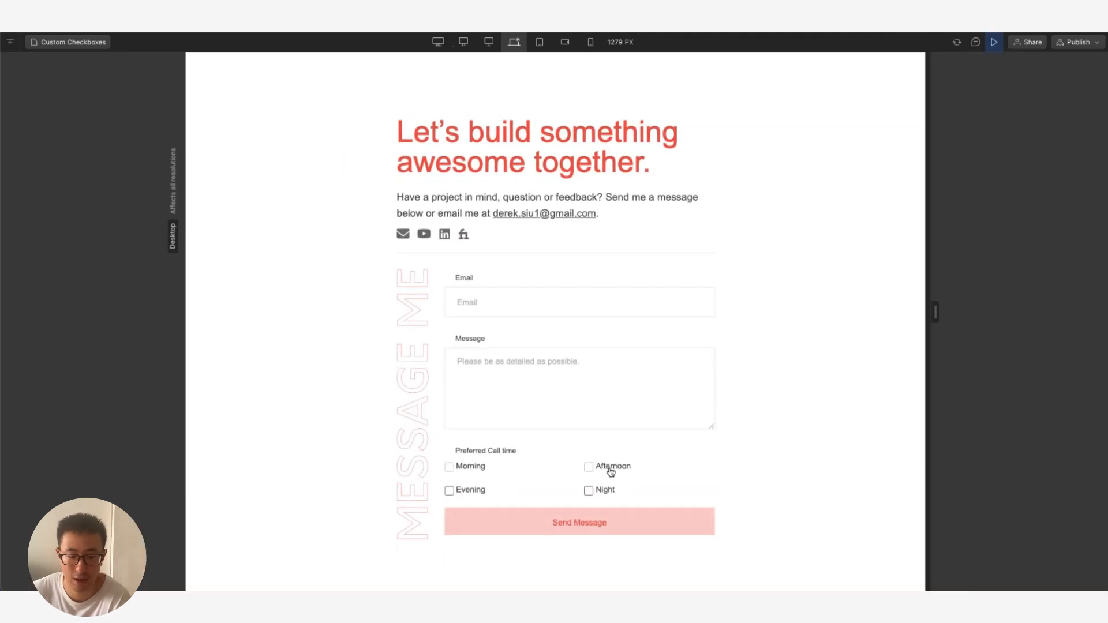
{"action": "left_click", "coordinate": [607, 466]}
{"action": "left_click", "coordinate": [481, 471]}
{"action": "left_click", "coordinate": [613, 469]}
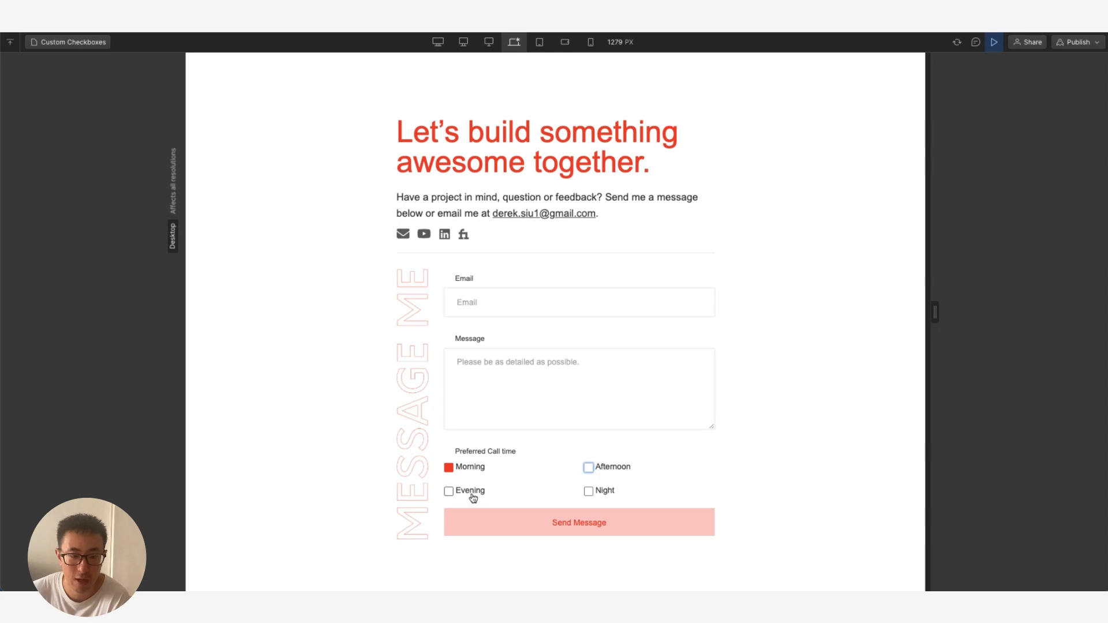
{"action": "left_click", "coordinate": [470, 495]}
{"action": "left_click", "coordinate": [463, 495]}
{"action": "left_click", "coordinate": [994, 42]}
{"action": "left_click", "coordinate": [557, 464]}
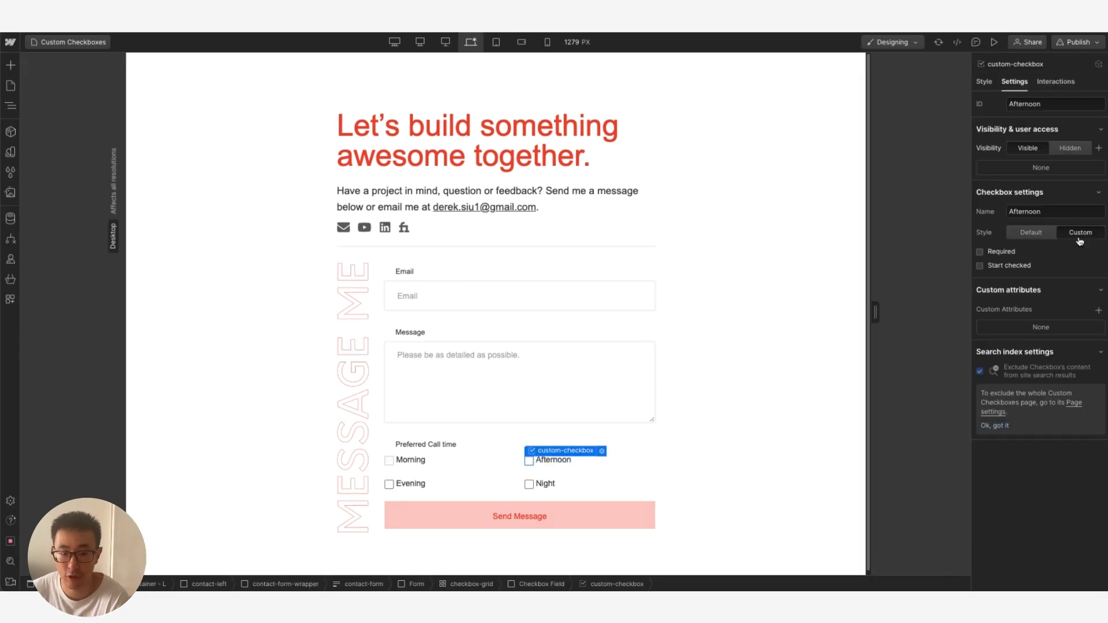
Delete the default-styled Evening and Night checkbox fields from the checkbox grid
{"action": "left_click", "coordinate": [450, 483]}
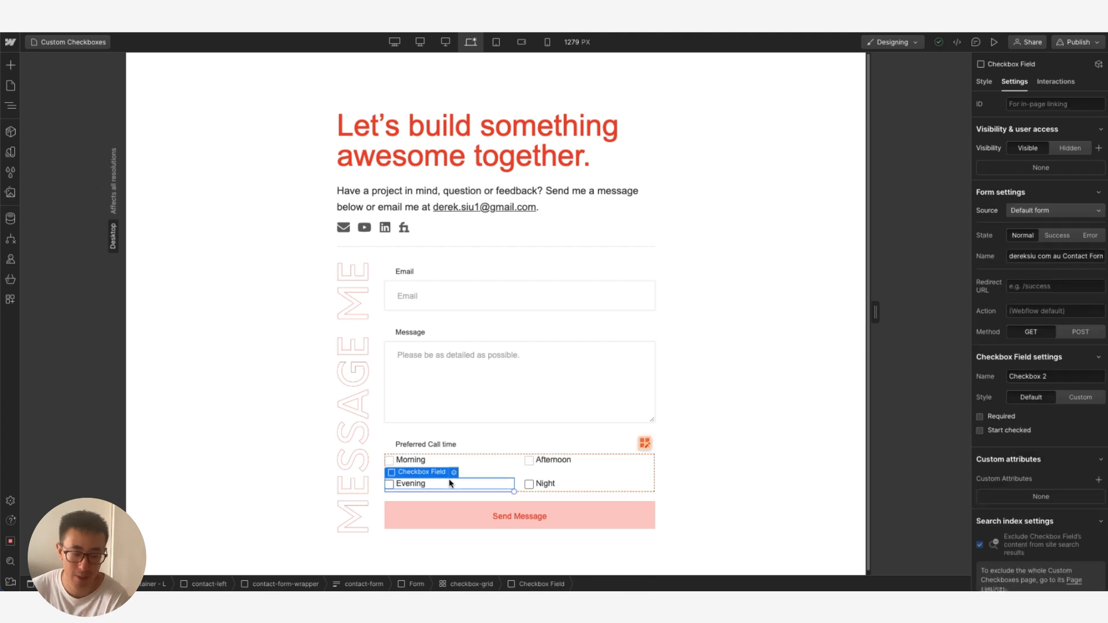
{"action": "key", "text": "Delete"}
{"action": "key", "text": "Delete"}
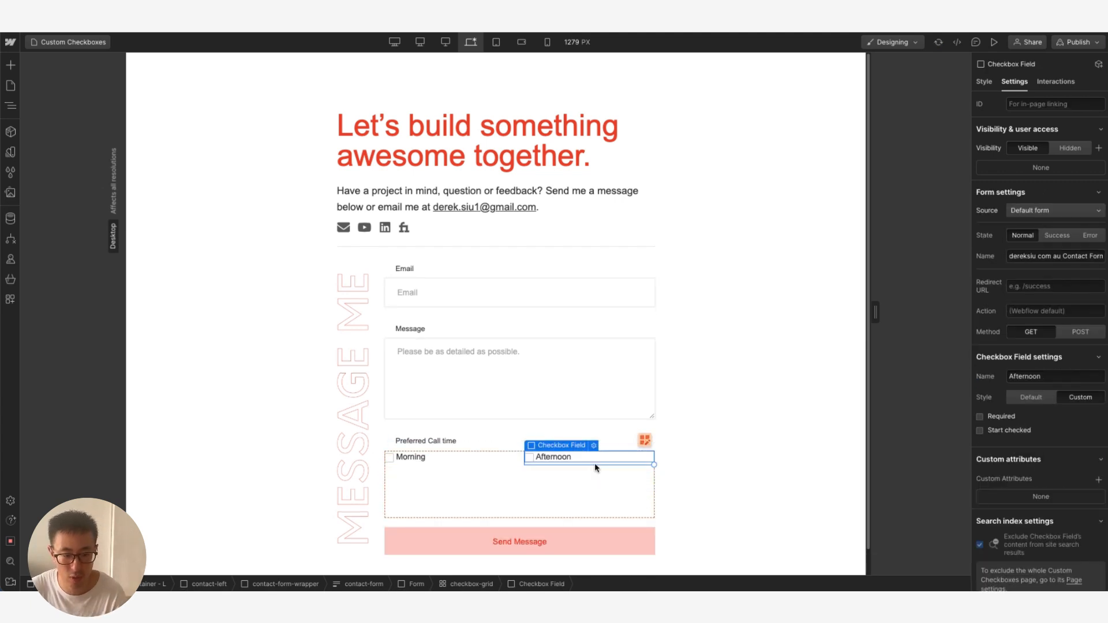
Duplicate the custom-styled Afternoon checkbox field twice to fill the grid's second row
{"action": "left_click", "coordinate": [595, 463]}
{"action": "left_click", "coordinate": [597, 464]}
{"action": "key", "text": "ctrl+d"}
{"action": "key", "text": "ctrl+d"}
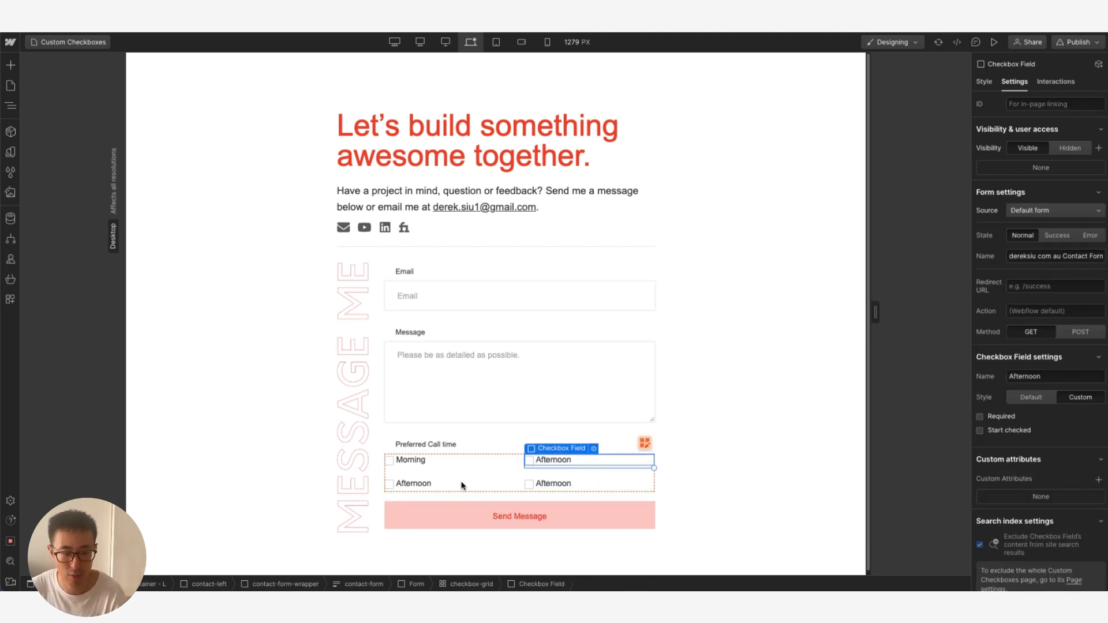
Change the labels of the two duplicated Afternoon checkboxes in the second row to Evening and Night
{"action": "double_click", "coordinate": [428, 485]}
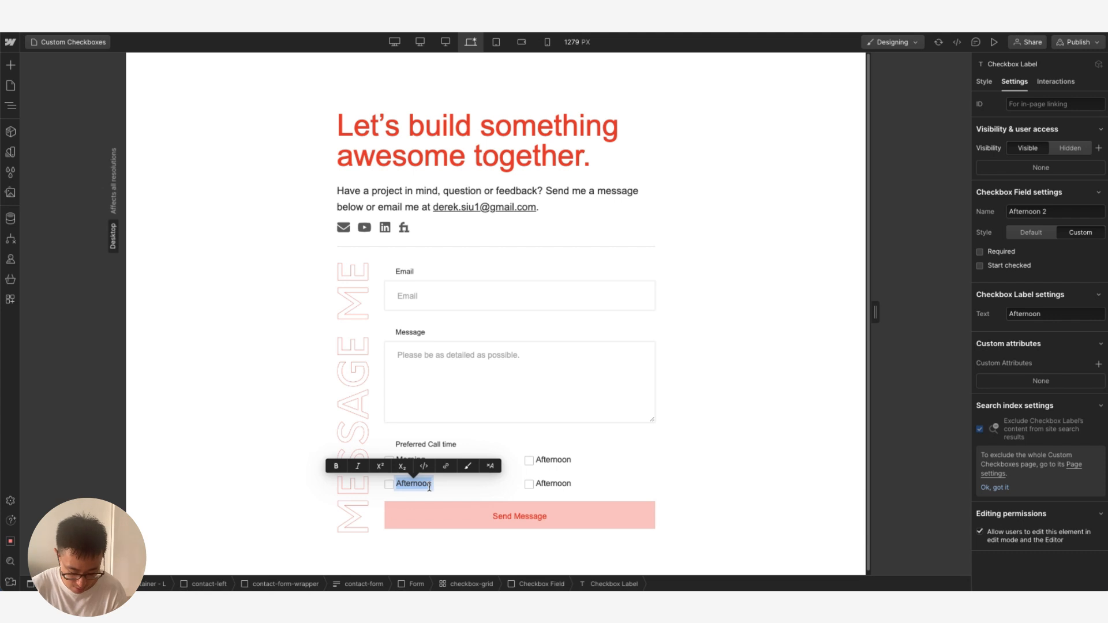
{"action": "type", "text": "Evening"}
{"action": "left_click", "coordinate": [545, 483]}
{"action": "double_click", "coordinate": [554, 483]}
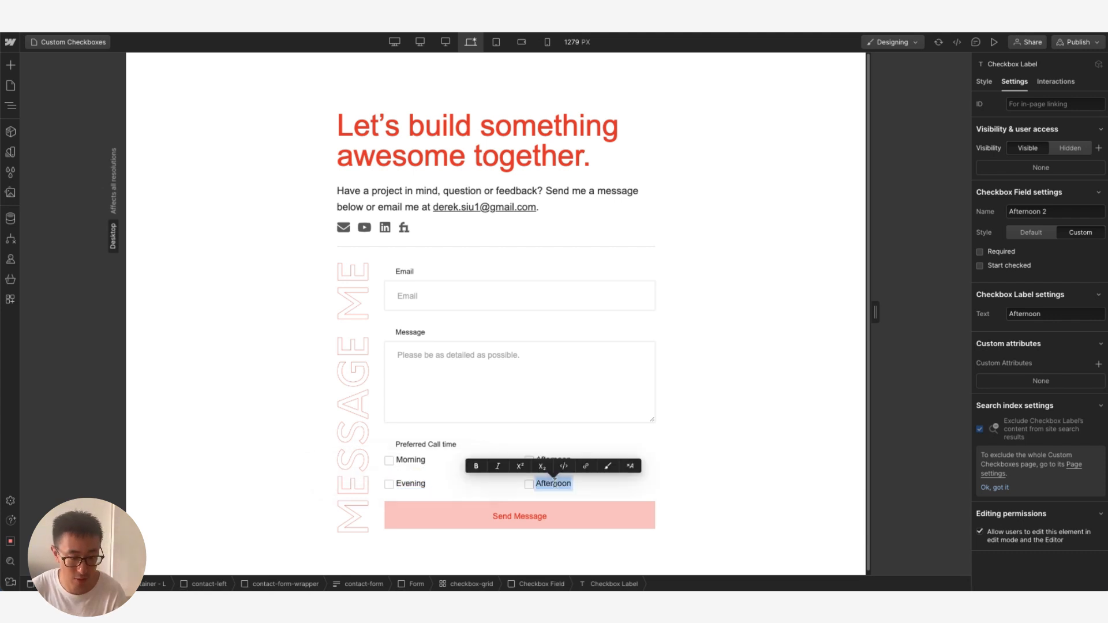
{"action": "type", "text": "Night"}
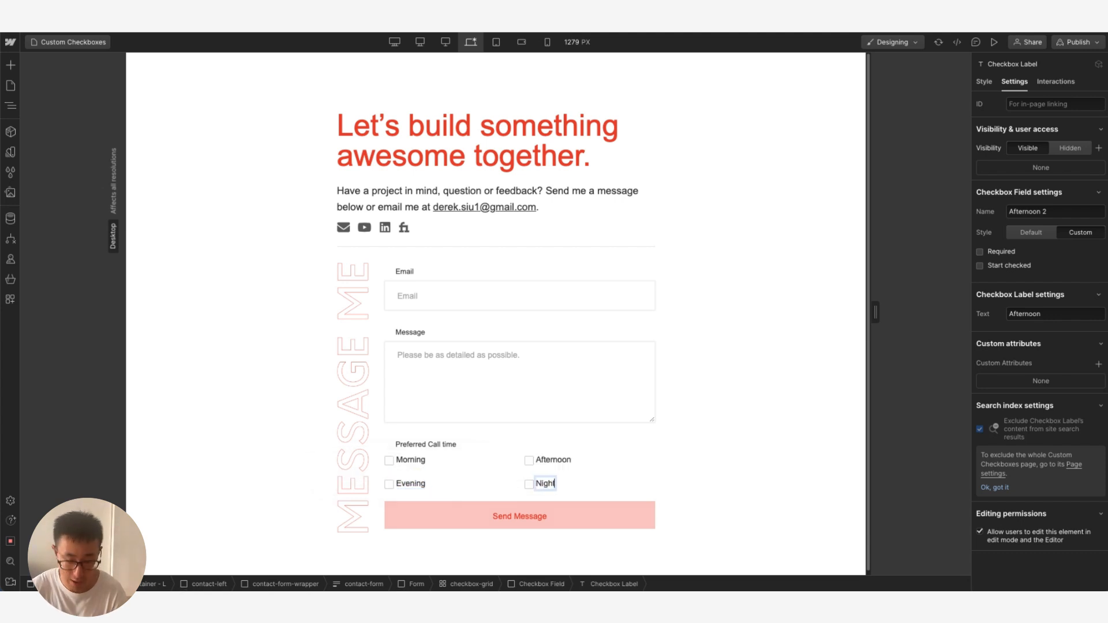
Set the field names of the two second-row checkboxes to Night and Evening to match their labels
{"action": "double_click", "coordinate": [1042, 210]}
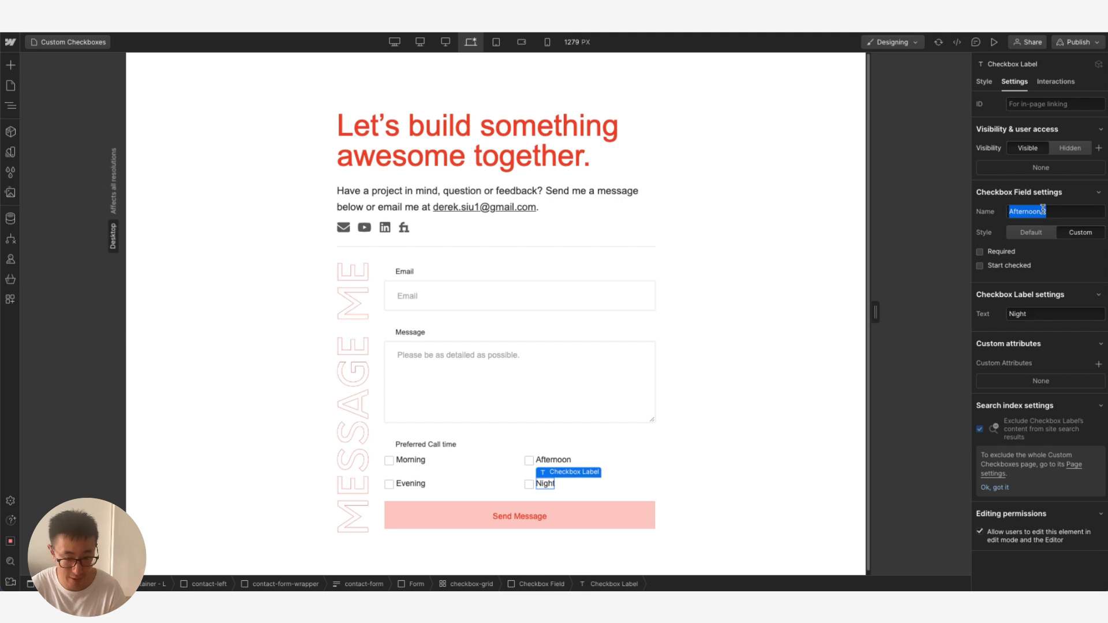
{"action": "left_click", "coordinate": [407, 484]}
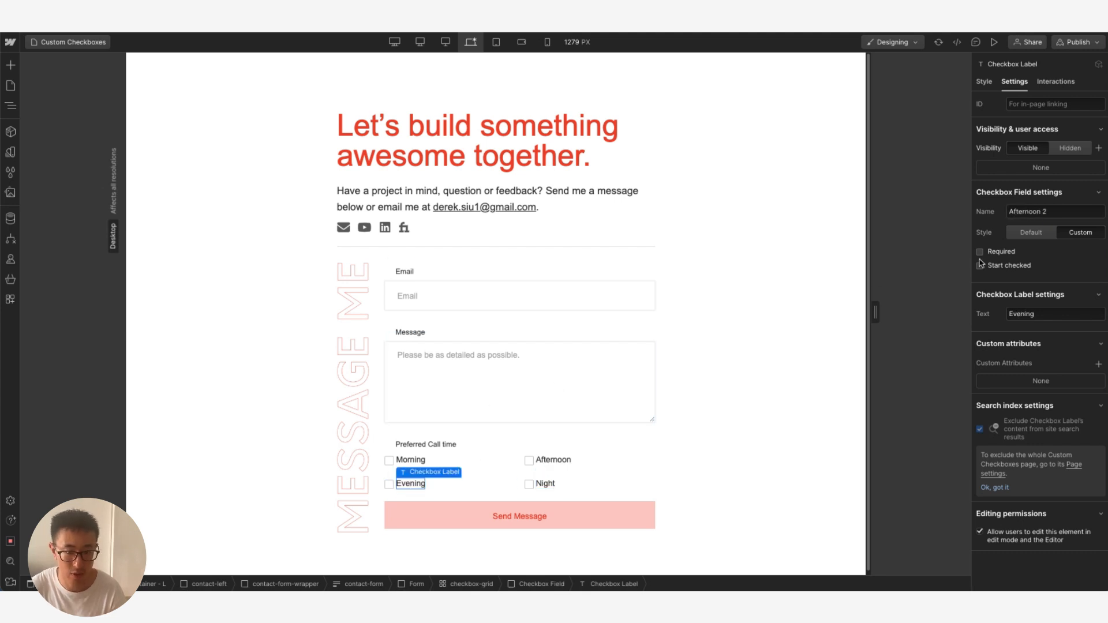
{"action": "triple_click", "coordinate": [1053, 212]}
{"action": "type", "text": "Evening"}
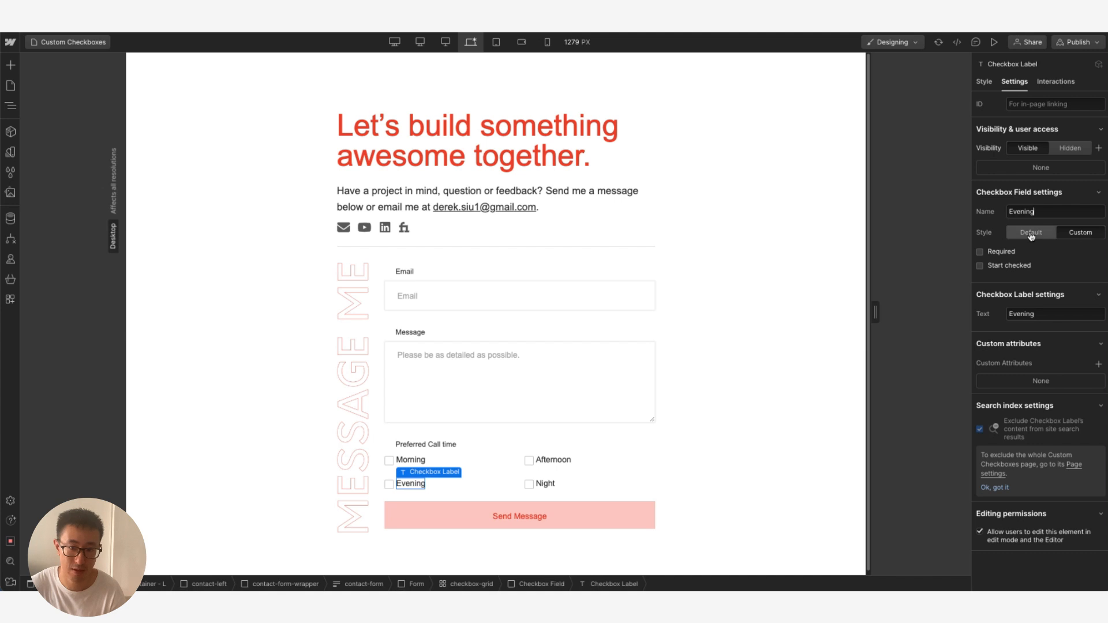
Preview the page and toggle all four call time checkboxes to check their checked and focused appearance, and return to the designer
{"action": "left_click", "coordinate": [994, 42]}
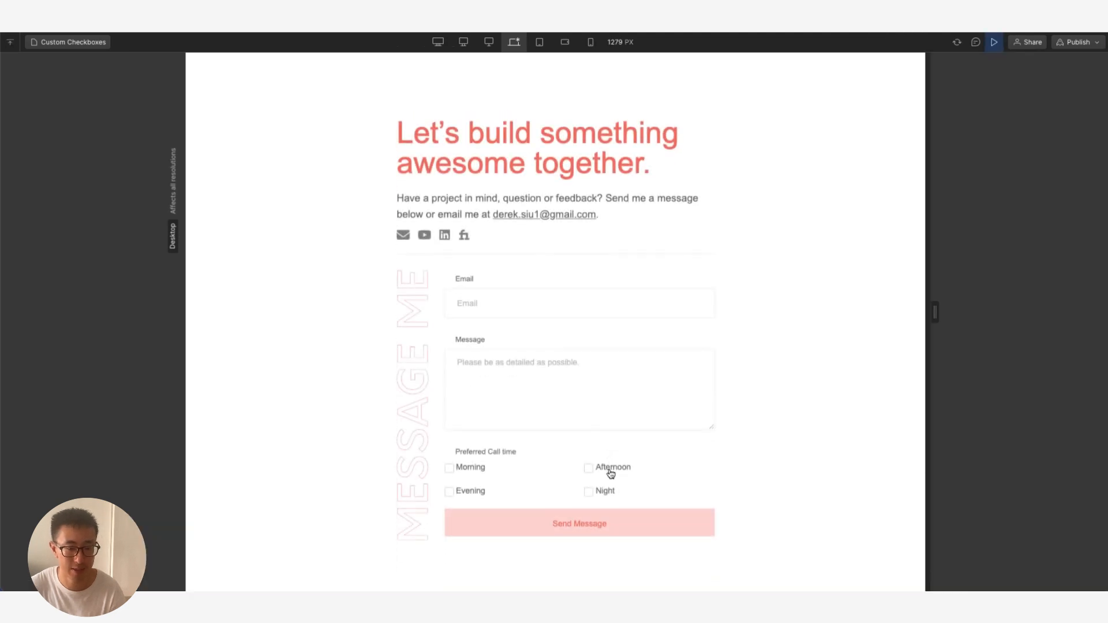
{"action": "left_click", "coordinate": [608, 469]}
{"action": "left_click", "coordinate": [606, 493]}
{"action": "left_click", "coordinate": [470, 493]}
{"action": "left_click", "coordinate": [472, 471]}
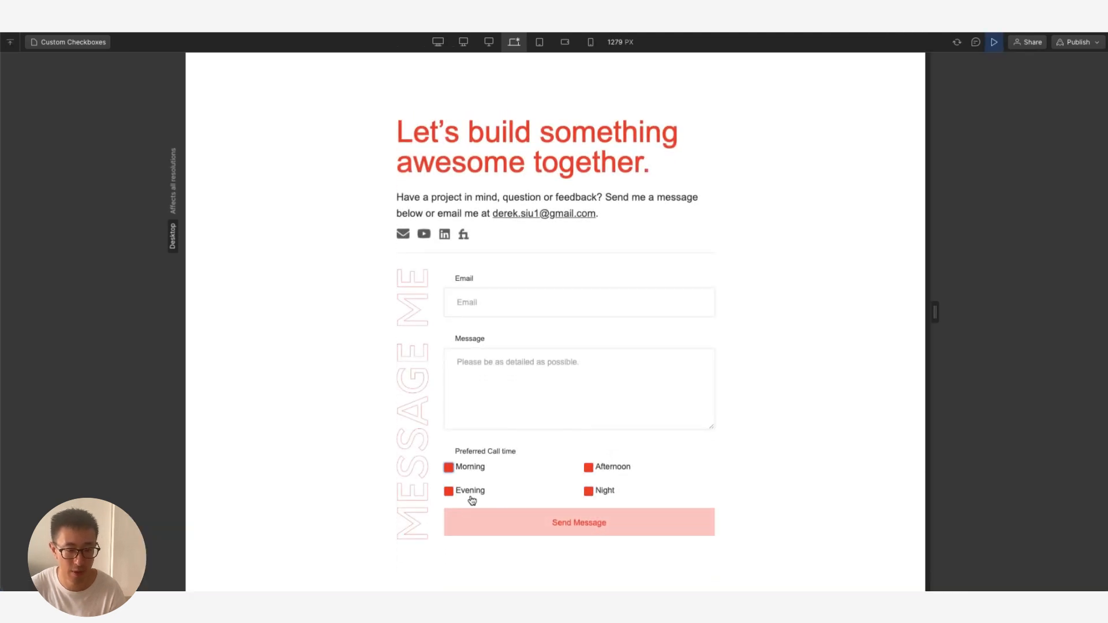
{"action": "left_click", "coordinate": [472, 494]}
{"action": "left_click", "coordinate": [481, 471]}
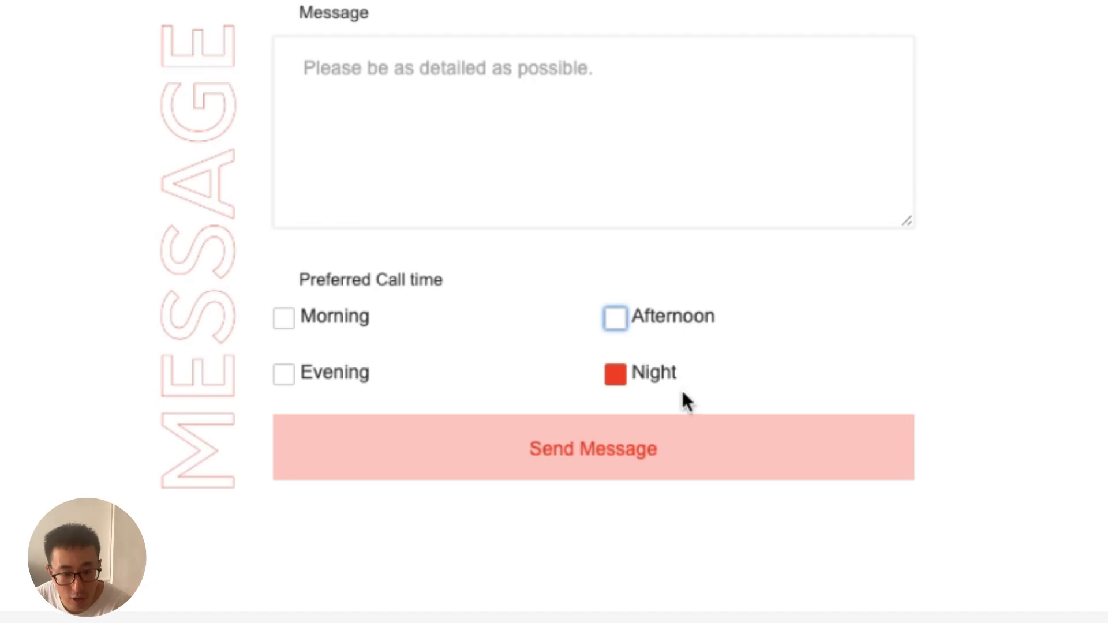
{"action": "left_click", "coordinate": [605, 471]}
{"action": "left_click", "coordinate": [641, 323]}
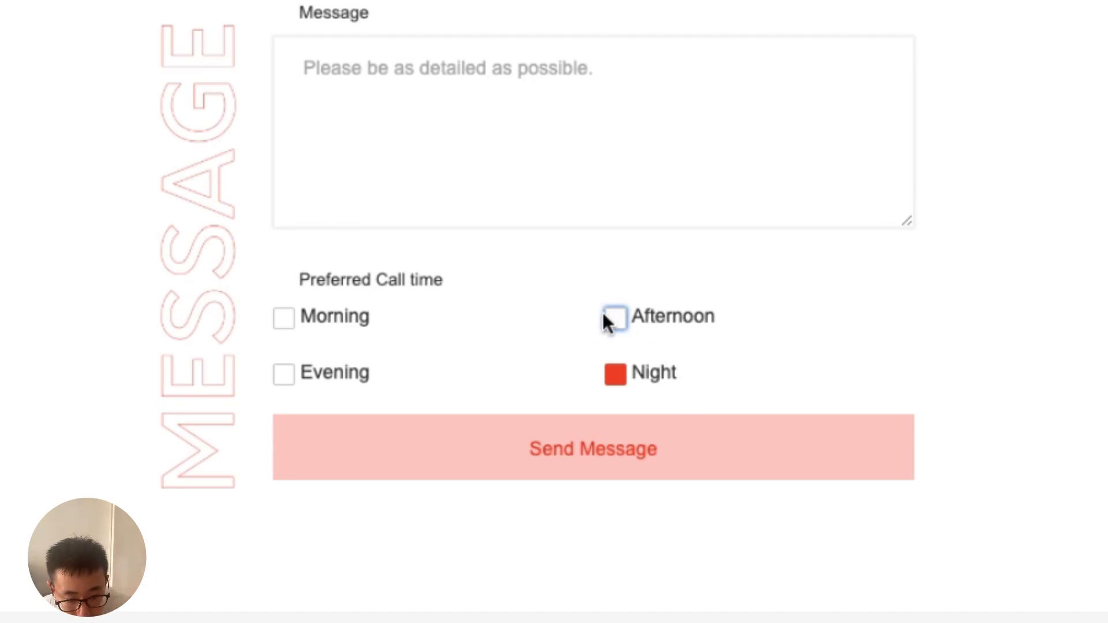
{"action": "key", "text": "super+shift+p"}
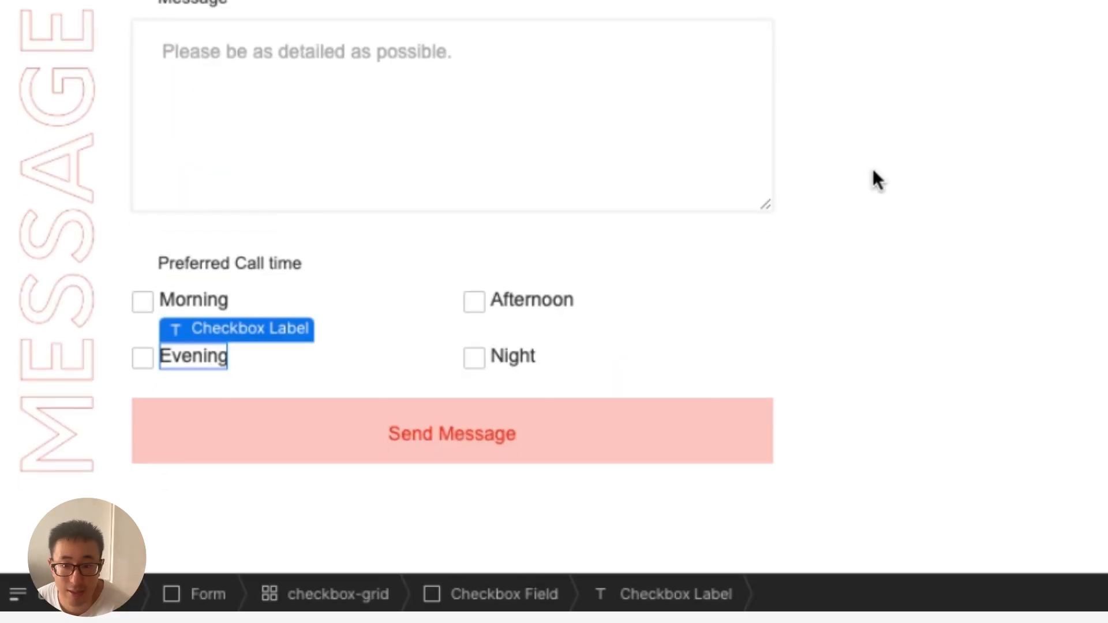
Set the border color to red for the Focused (keyboard) state of the custom-checkbox class
{"action": "left_click", "coordinate": [480, 356]}
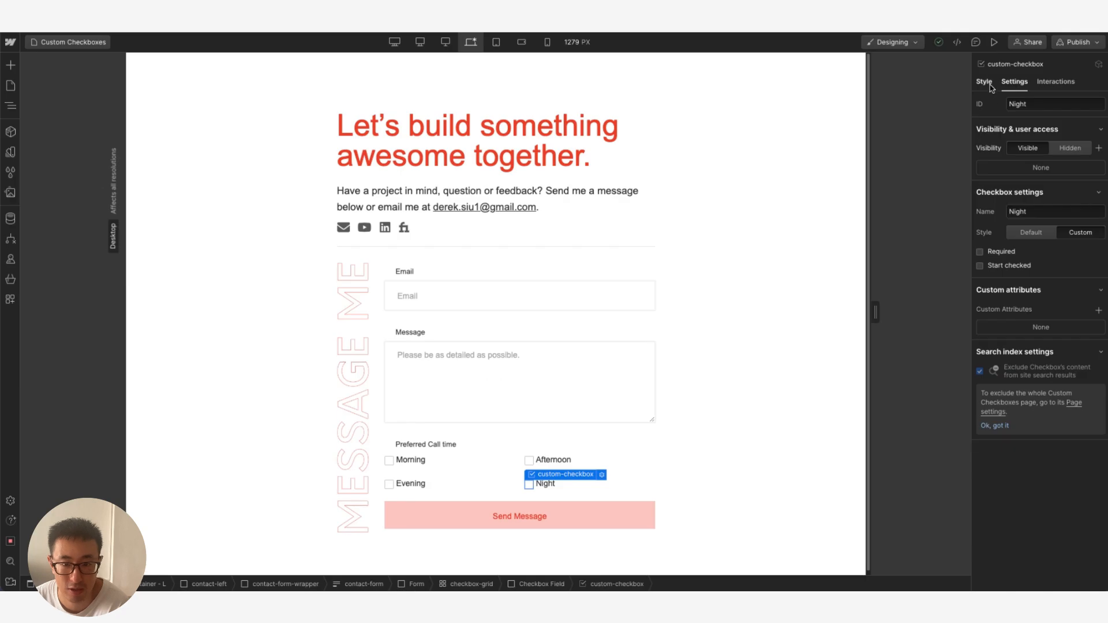
{"action": "left_click", "coordinate": [984, 81]}
{"action": "left_click", "coordinate": [1095, 118]}
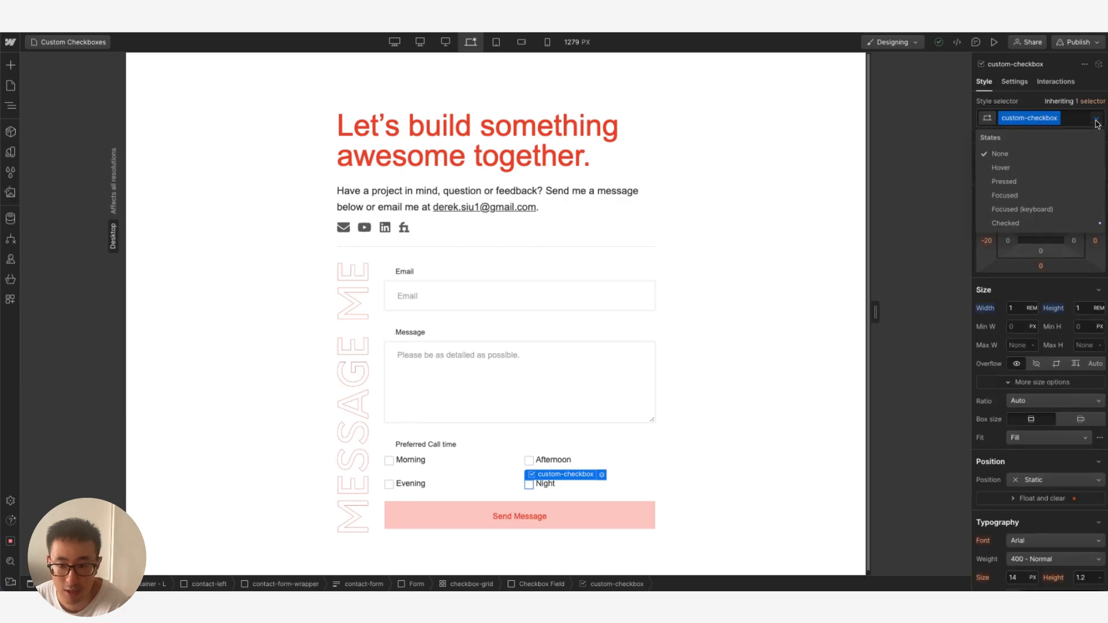
{"action": "left_click", "coordinate": [1048, 210]}
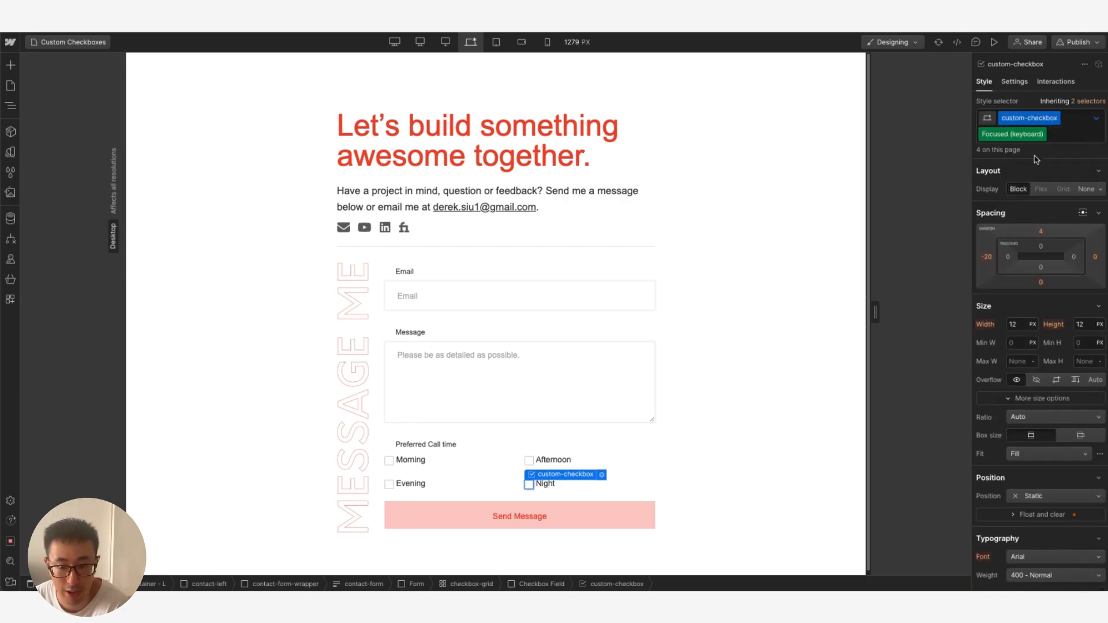
{"action": "scroll", "coordinate": [1031, 382], "scroll_direction": "down", "scroll_amount": 10}
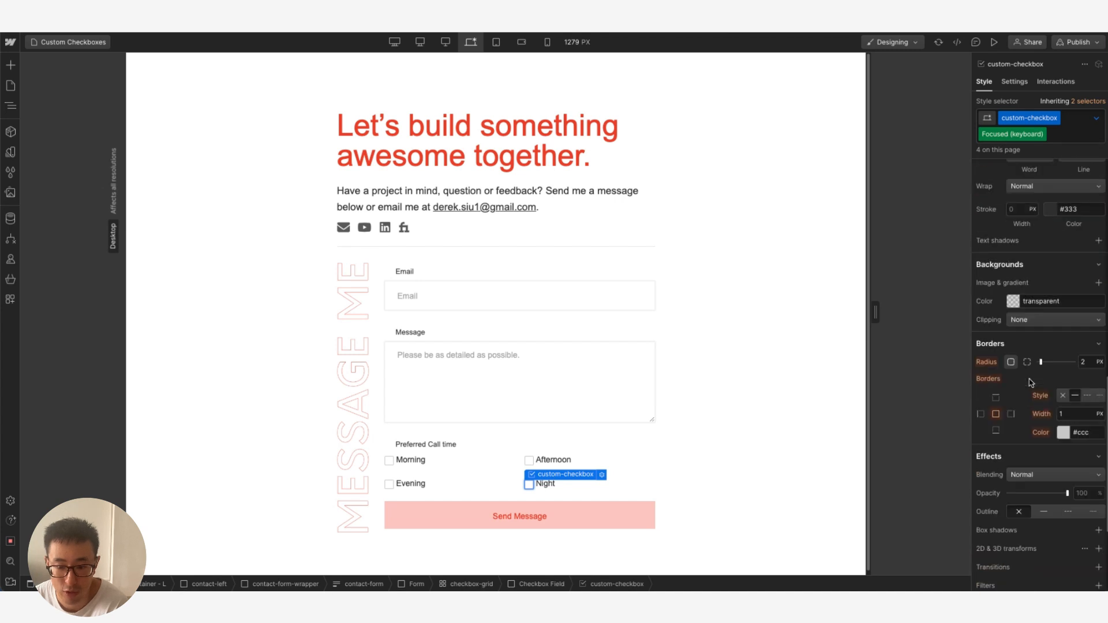
{"action": "scroll", "coordinate": [1030, 382], "scroll_direction": "up", "scroll_amount": 5}
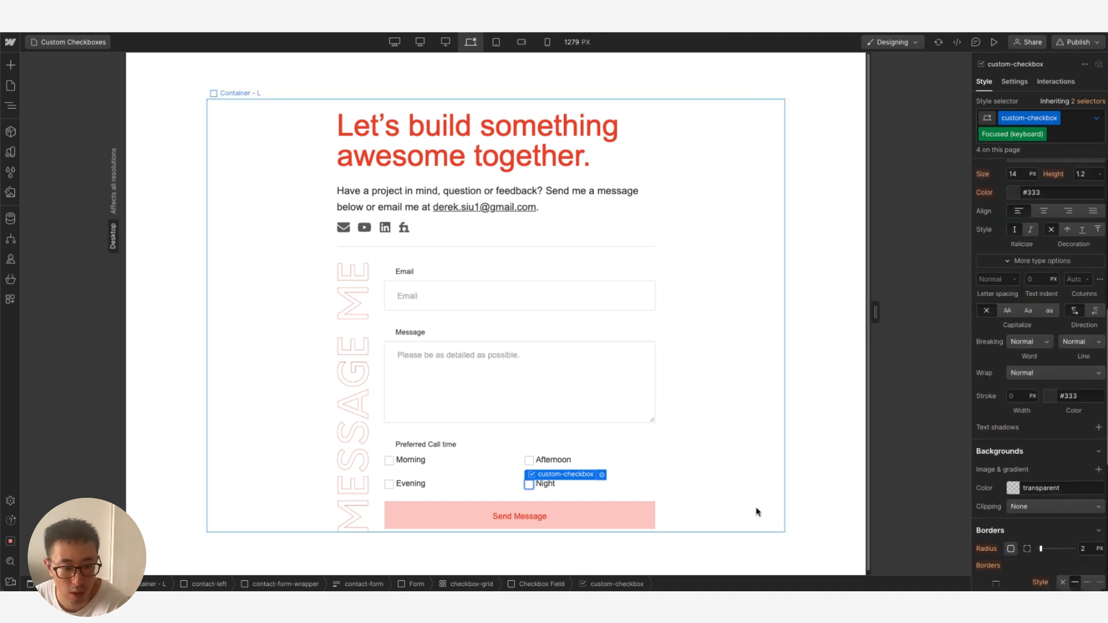
{"action": "scroll", "coordinate": [1055, 434], "scroll_direction": "down", "scroll_amount": 4}
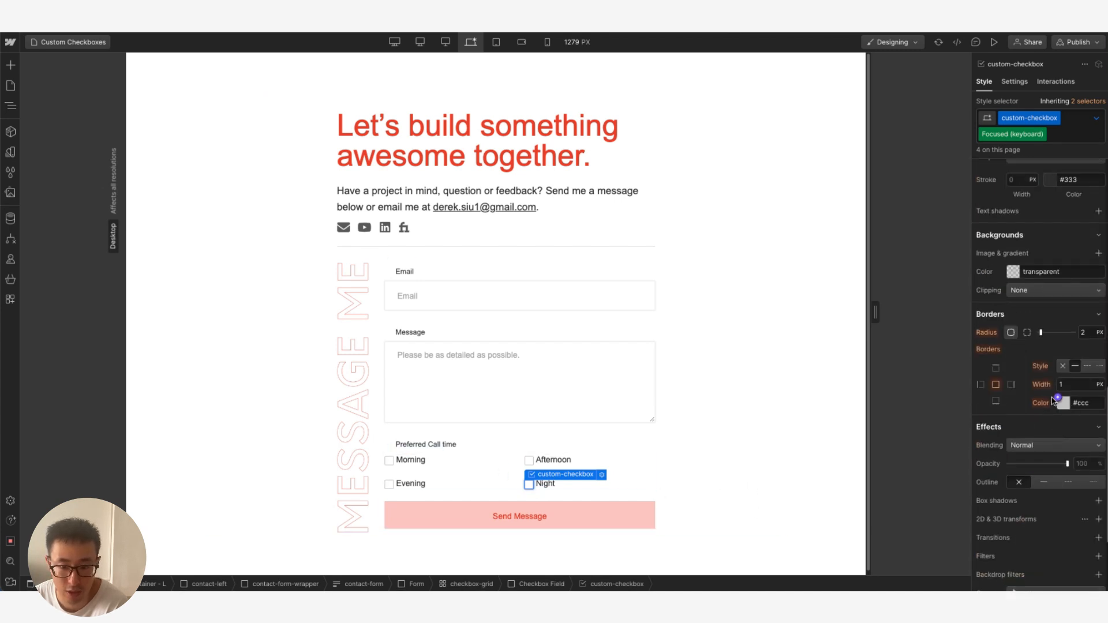
{"action": "scroll", "coordinate": [1071, 416], "scroll_direction": "up", "scroll_amount": 1}
{"action": "left_click", "coordinate": [1063, 430]}
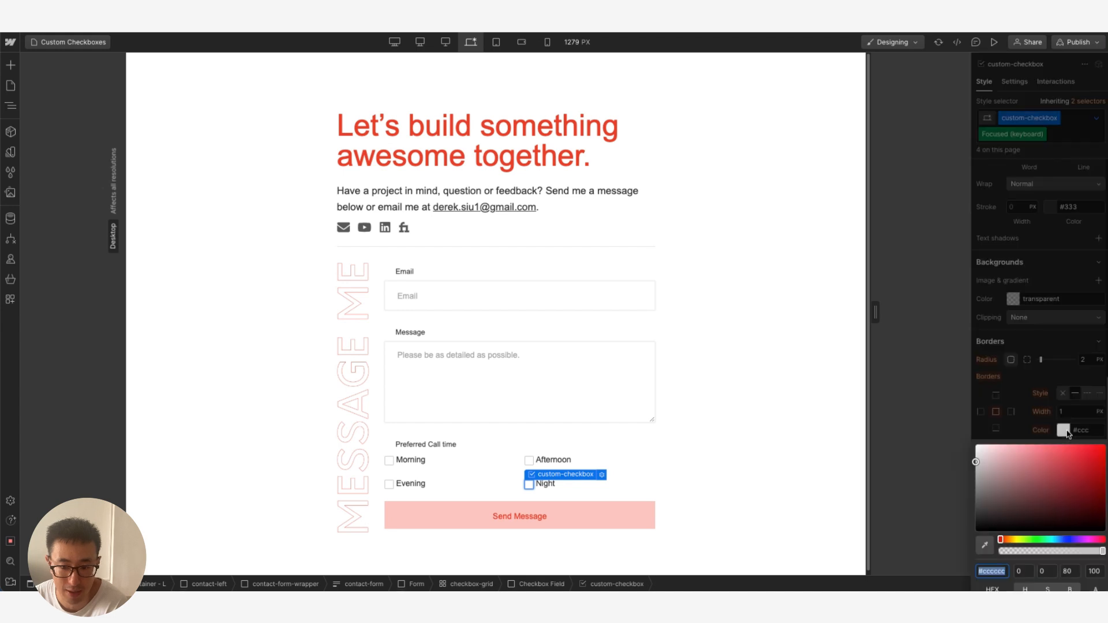
{"action": "type", "text": "red"}
{"action": "left_click", "coordinate": [1060, 347]}
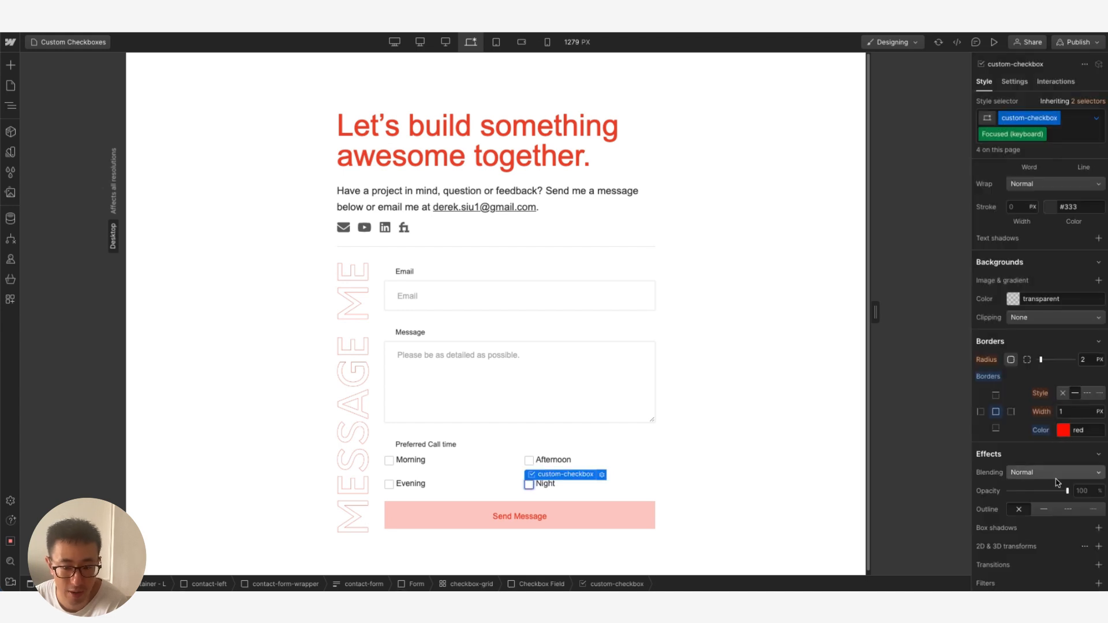
Add an outside box shadow of 0px 2px 5px 0px in rgba(255, 0, 0, 0.2) to the checkbox's Focused (keyboard) state
{"action": "scroll", "coordinate": [1055, 481], "scroll_direction": "down", "scroll_amount": 3}
{"action": "scroll", "coordinate": [1052, 415], "scroll_direction": "up", "scroll_amount": 6}
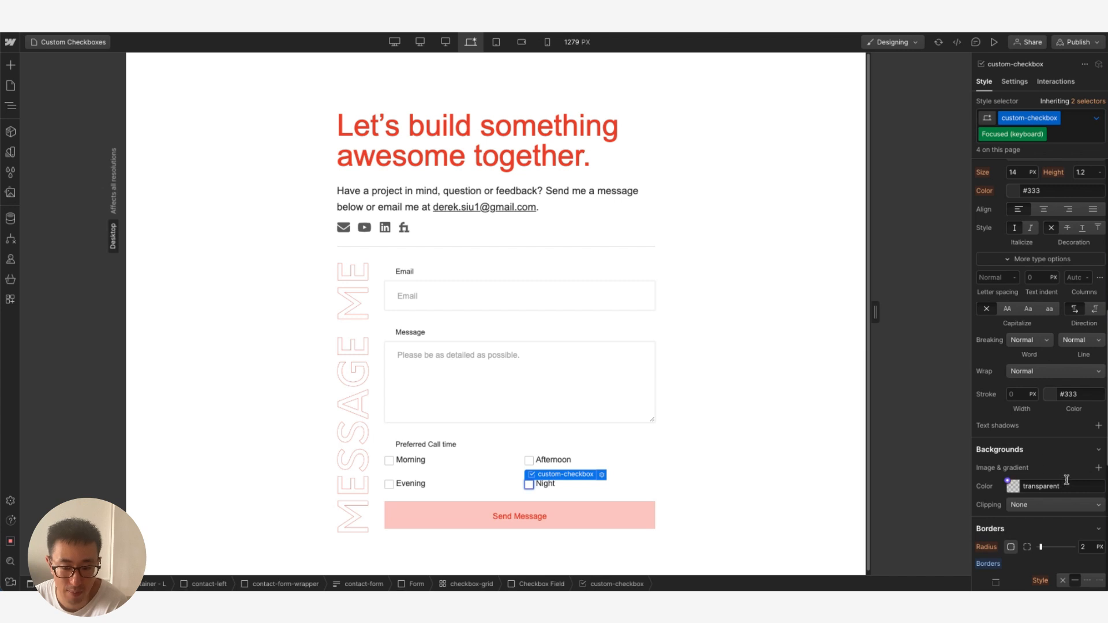
{"action": "scroll", "coordinate": [1059, 450], "scroll_direction": "down", "scroll_amount": 4}
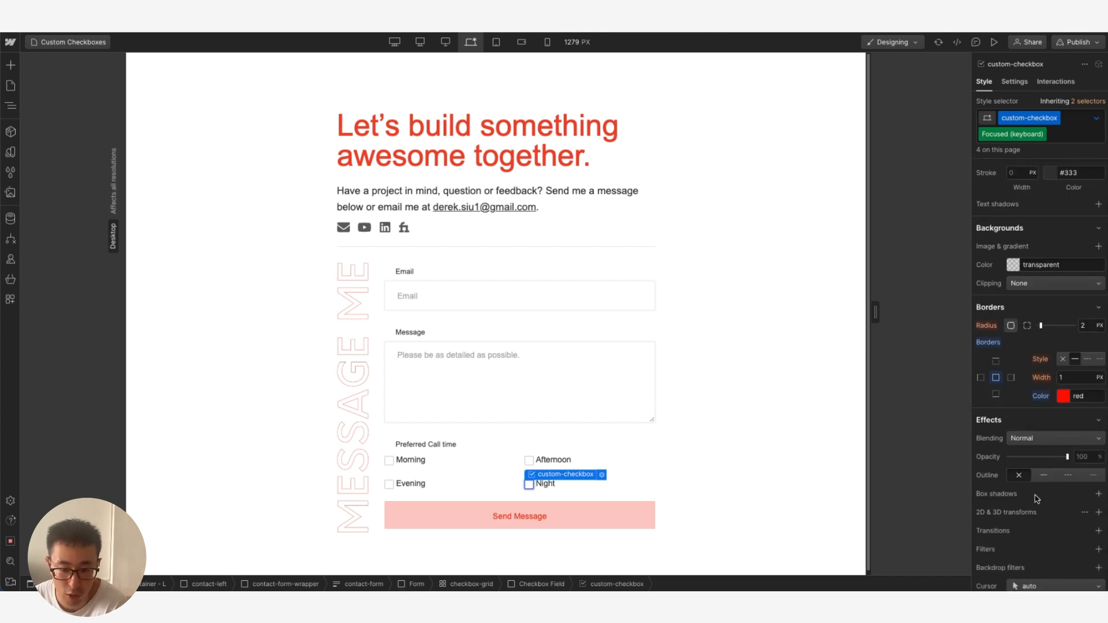
{"action": "left_click", "coordinate": [1098, 495]}
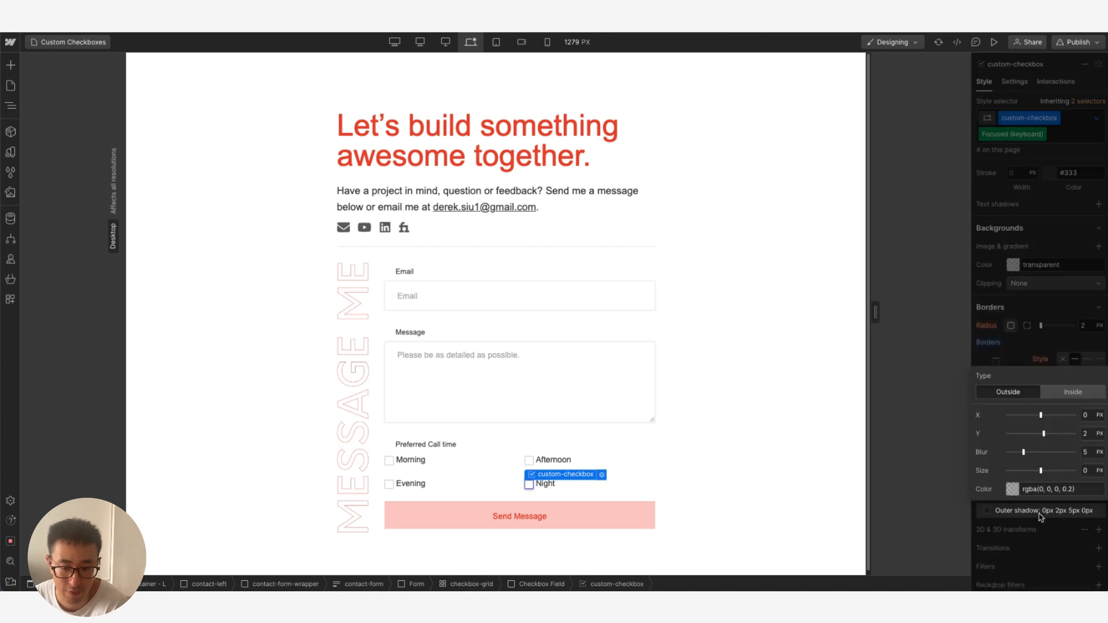
{"action": "left_click", "coordinate": [1015, 491]}
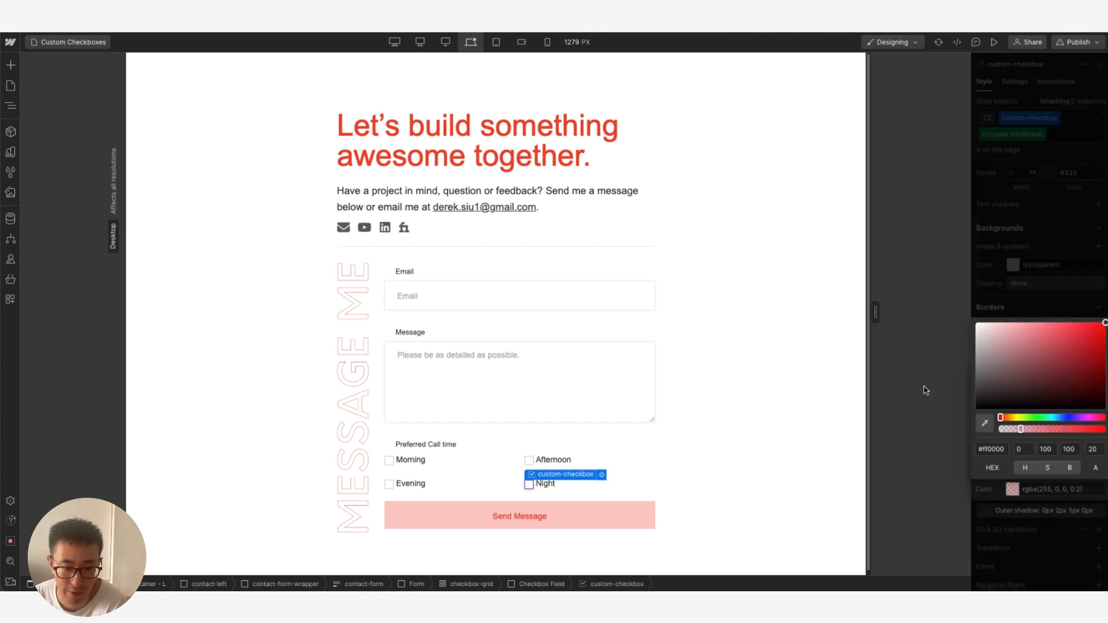
{"action": "left_click", "coordinate": [759, 233]}
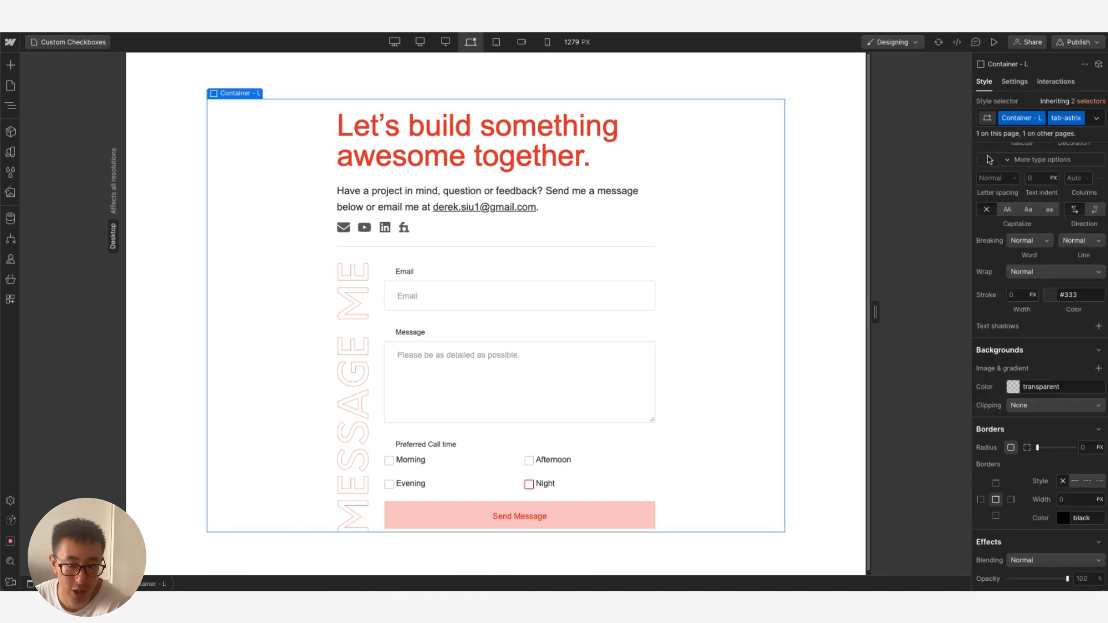
Preview the page and toggle the Afternoon, Morning, Evening and Night checkboxes to examine the red focus styling
{"action": "left_click", "coordinate": [994, 45]}
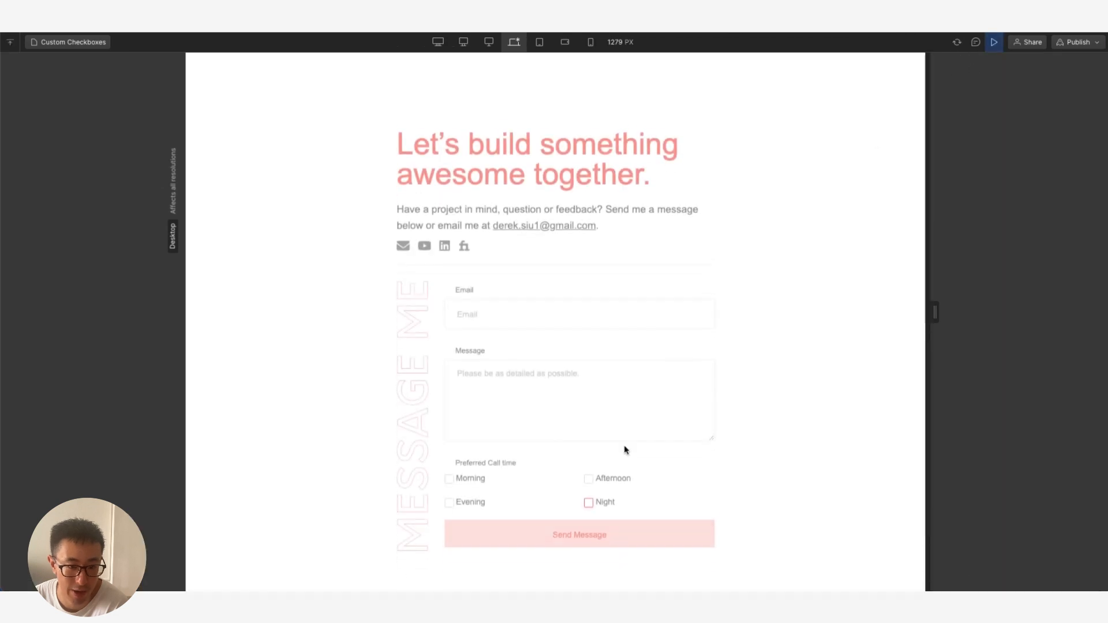
{"action": "left_click", "coordinate": [612, 466]}
{"action": "left_click", "coordinate": [467, 472]}
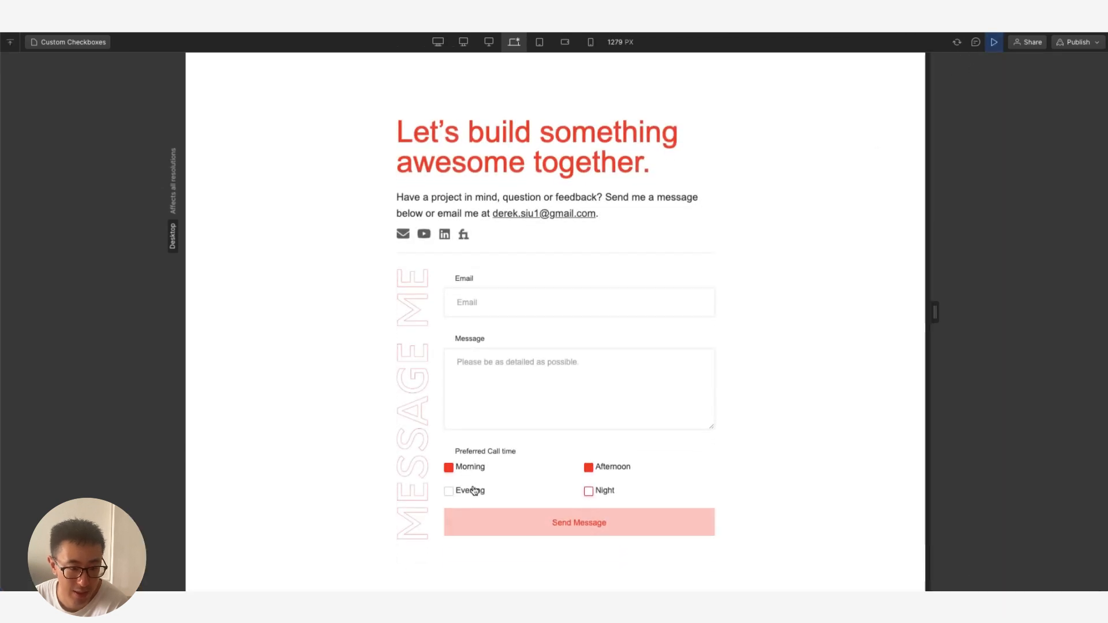
{"action": "left_click", "coordinate": [474, 491]}
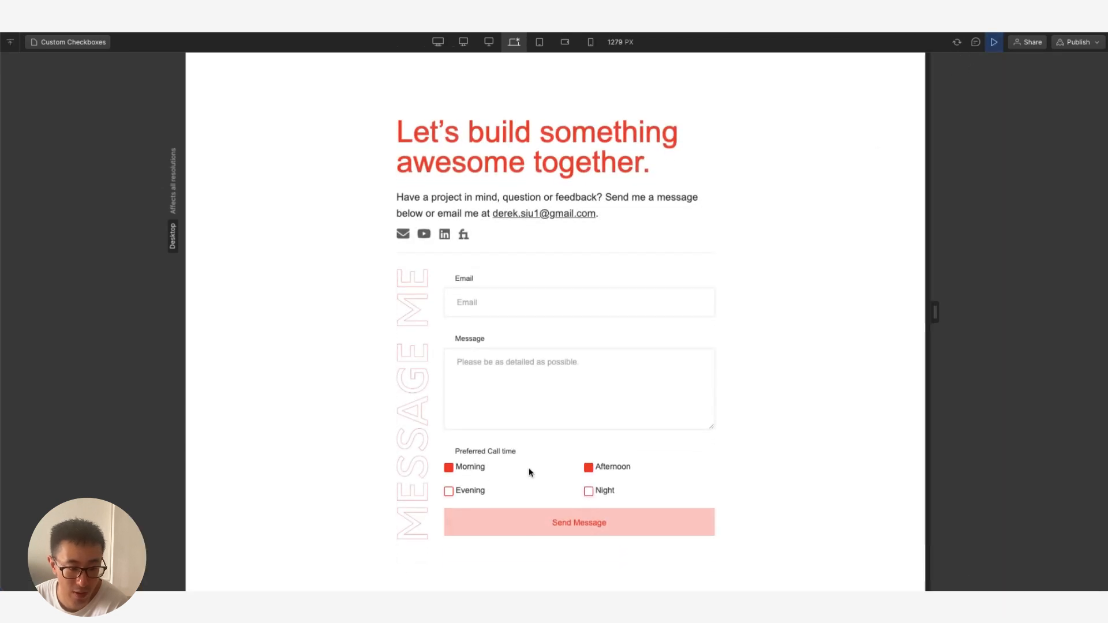
{"action": "left_click", "coordinate": [465, 494]}
{"action": "left_click", "coordinate": [474, 493]}
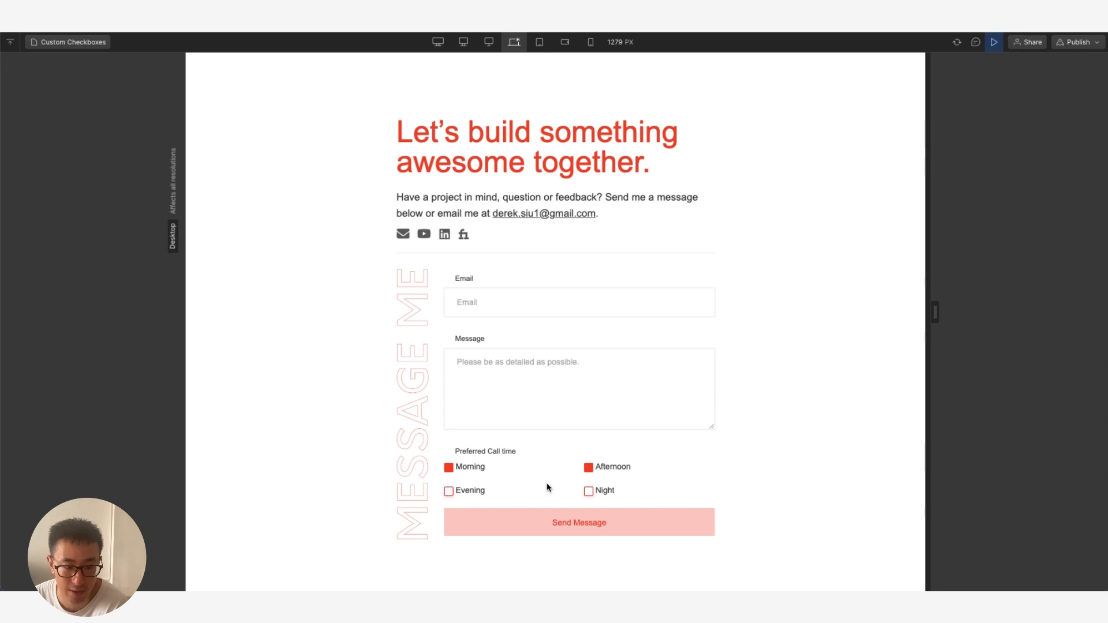
{"action": "left_click", "coordinate": [598, 491]}
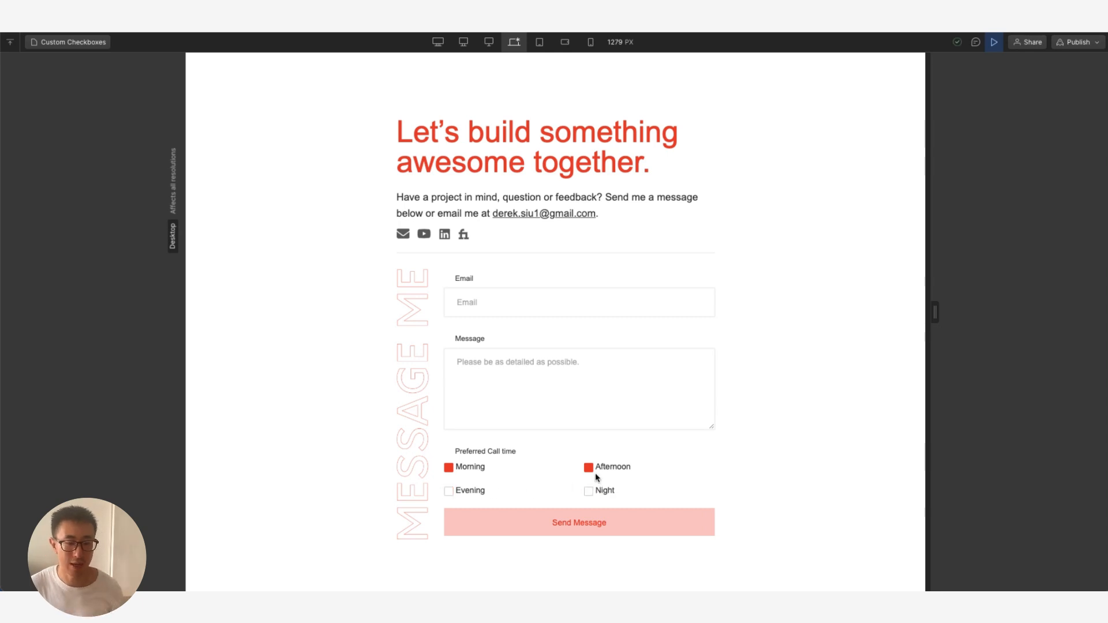
{"action": "left_click", "coordinate": [594, 471]}
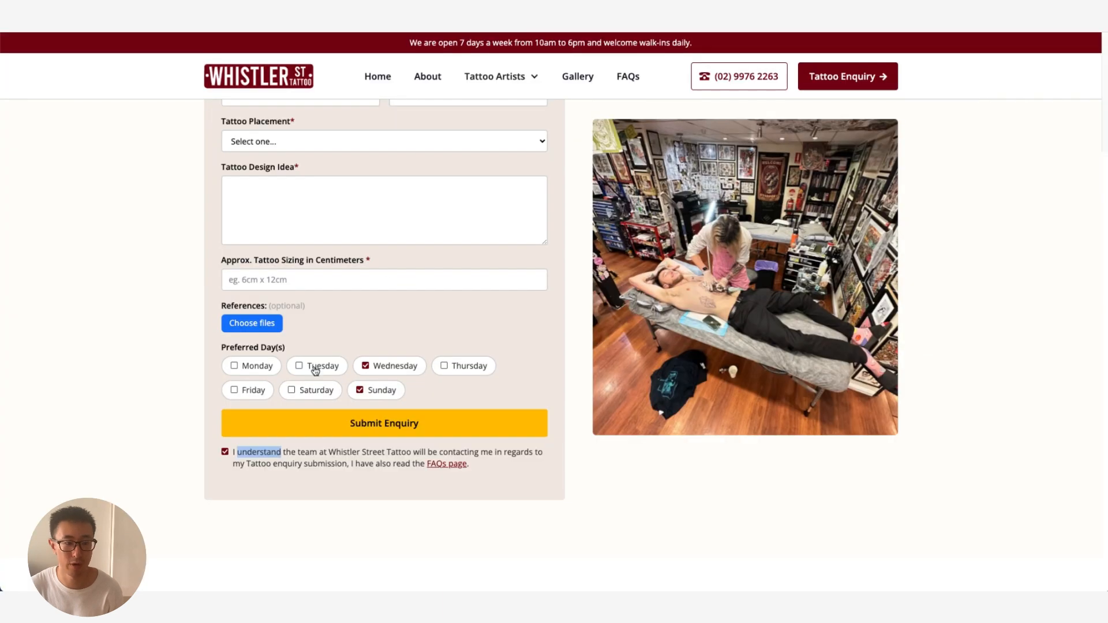
Toggle several Preferred Day(s) checkboxes on the Whistler St Tattoo enquiry form to examine their custom styling
{"action": "left_click", "coordinate": [445, 367]}
{"action": "left_click", "coordinate": [375, 373]}
{"action": "left_click", "coordinate": [322, 369]}
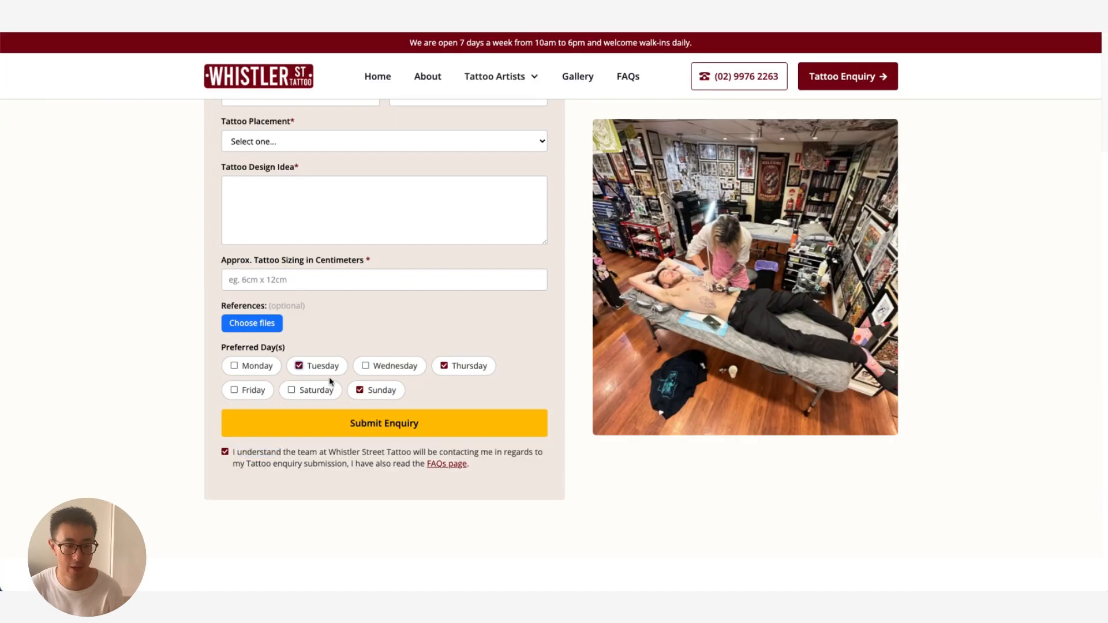
{"action": "left_click", "coordinate": [314, 391]}
{"action": "left_click", "coordinate": [383, 395]}
{"action": "left_click", "coordinate": [323, 367]}
{"action": "left_click", "coordinate": [465, 367]}
{"action": "left_click", "coordinate": [311, 392]}
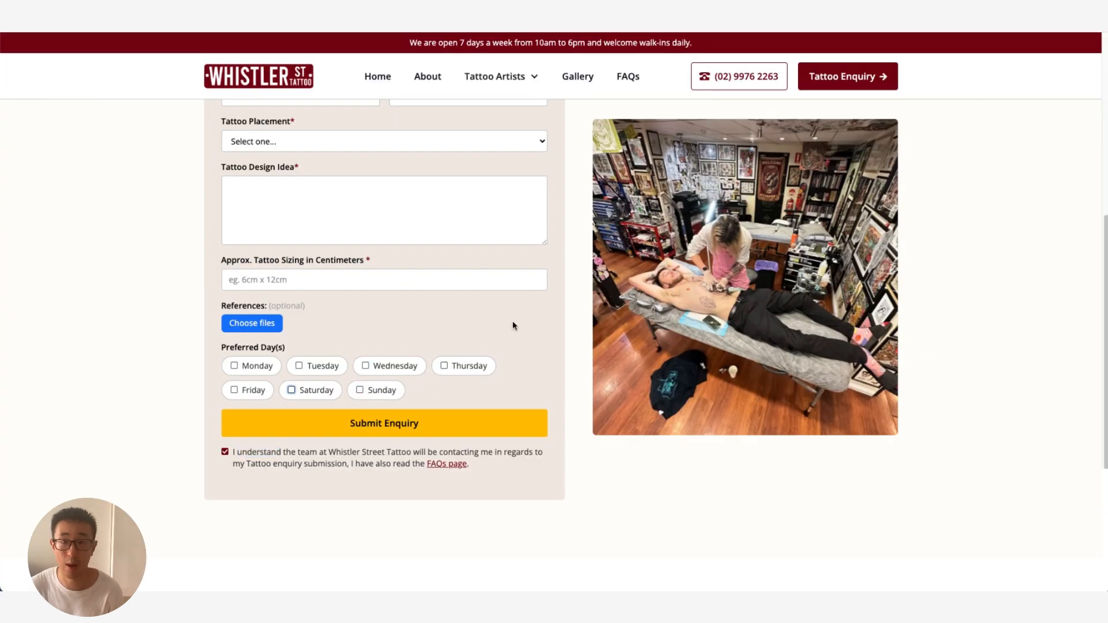